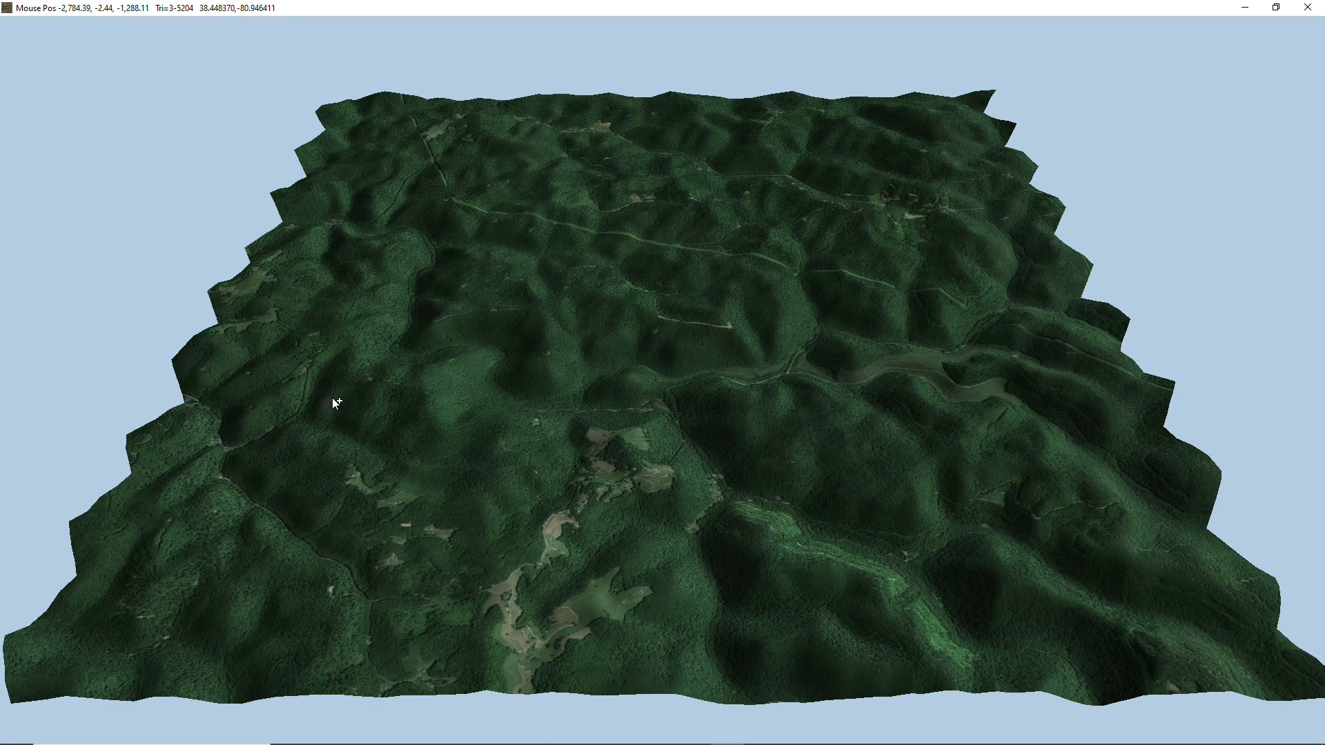
- Switch to the Steam v1.6.7.1 beta release notes to read the changelog
key("alt+Tab")
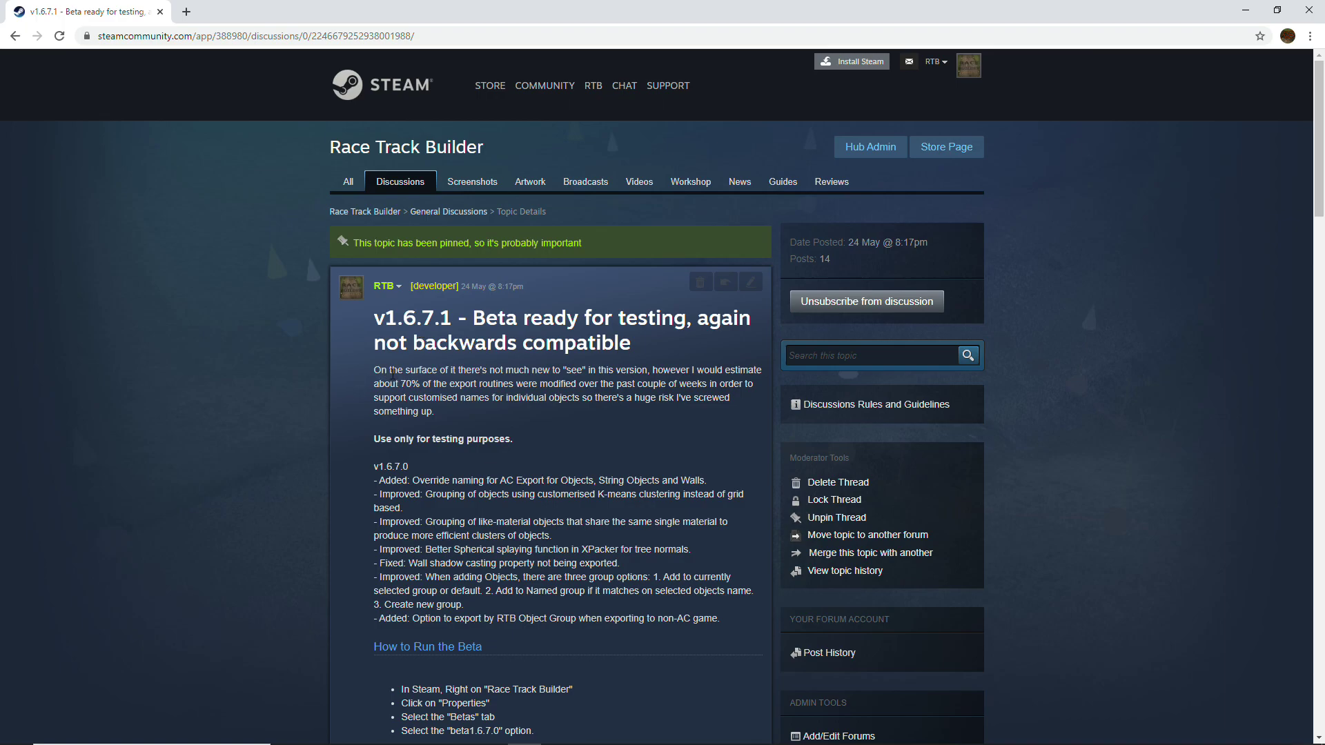
- Back in the terrain view, show the lower-left tree block's properties, then hide the interface
key("alt+Tab")
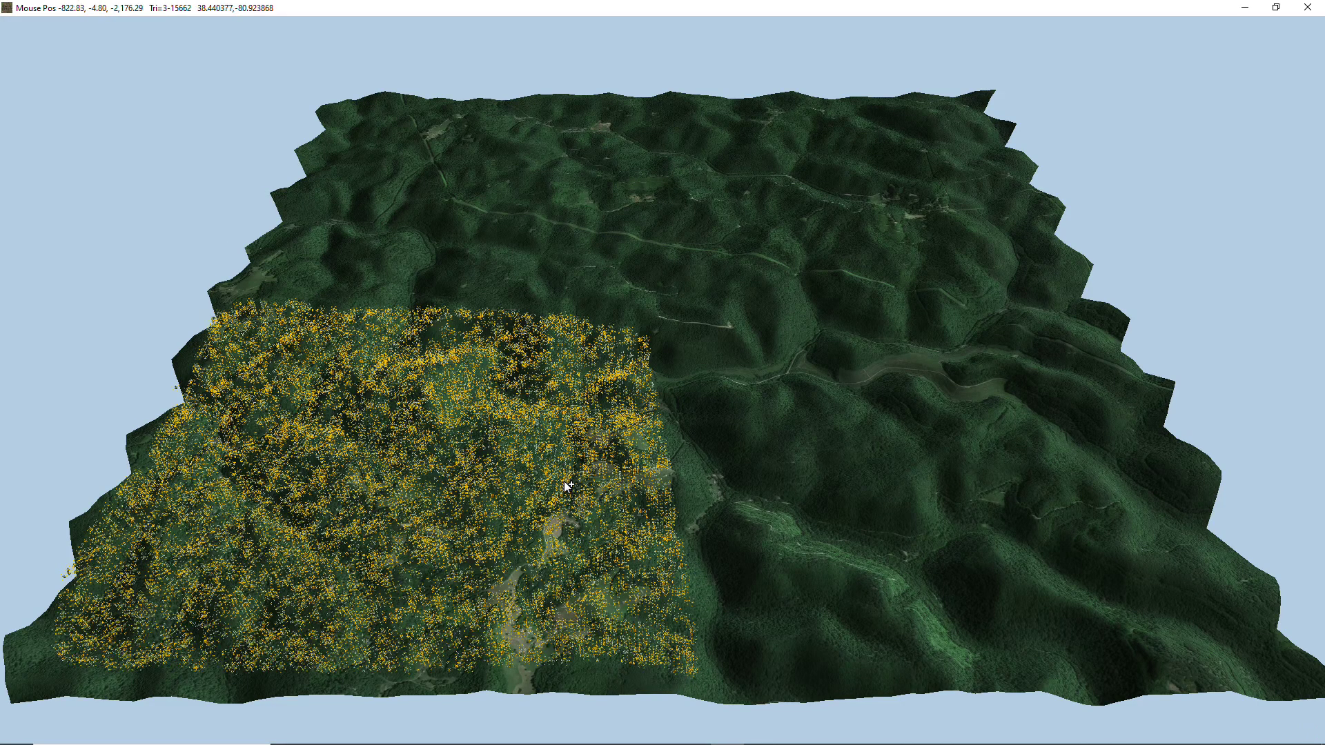
left_click(1300, 71)
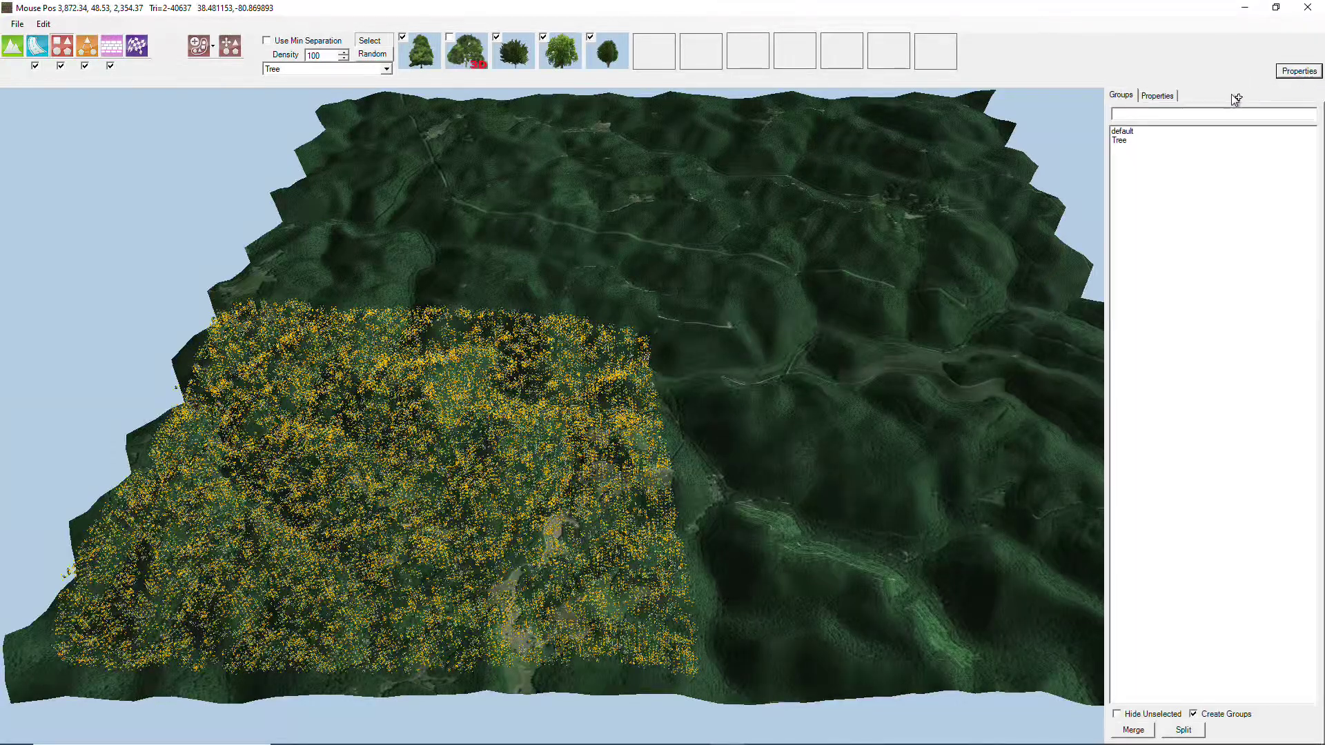
left_click(1157, 95)
key("Tab")
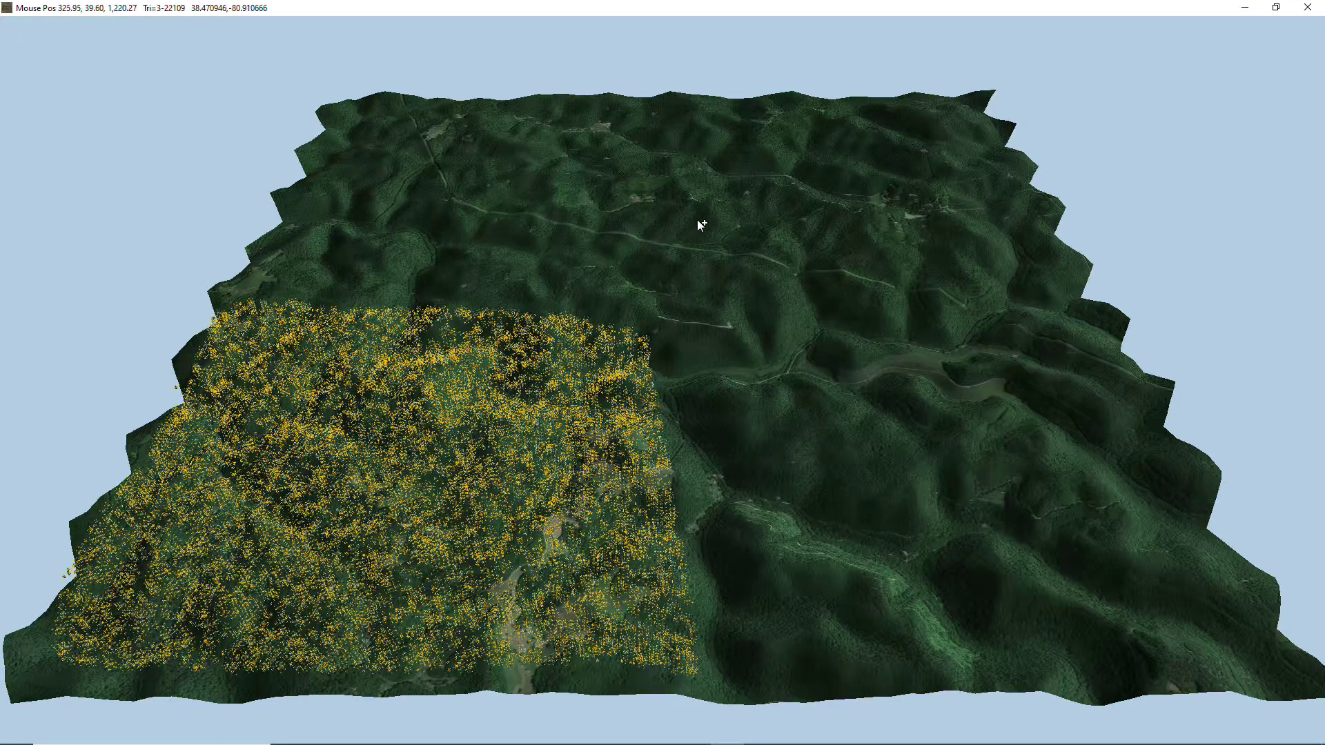
- Plant a dense tree oval and a larger upper-right patch, then select all tree areas' properties
left_click(757, 284)
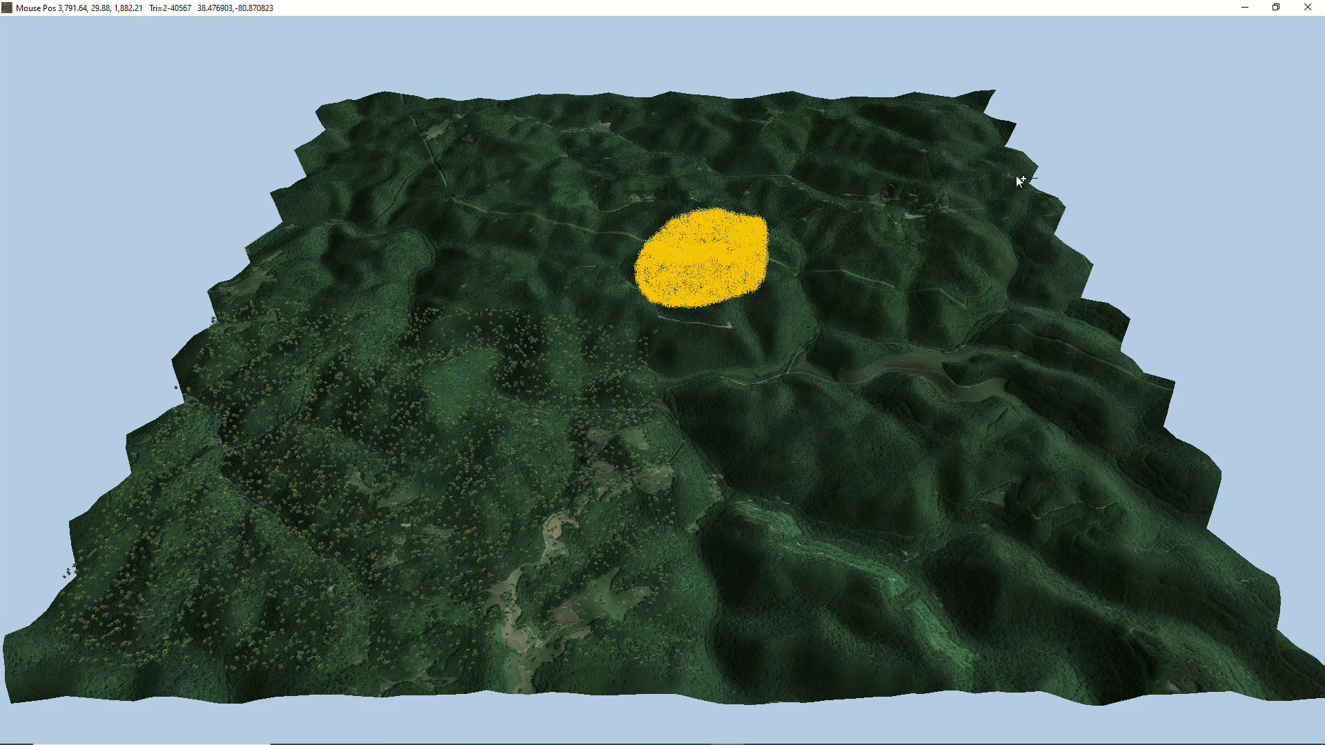
left_click(966, 309)
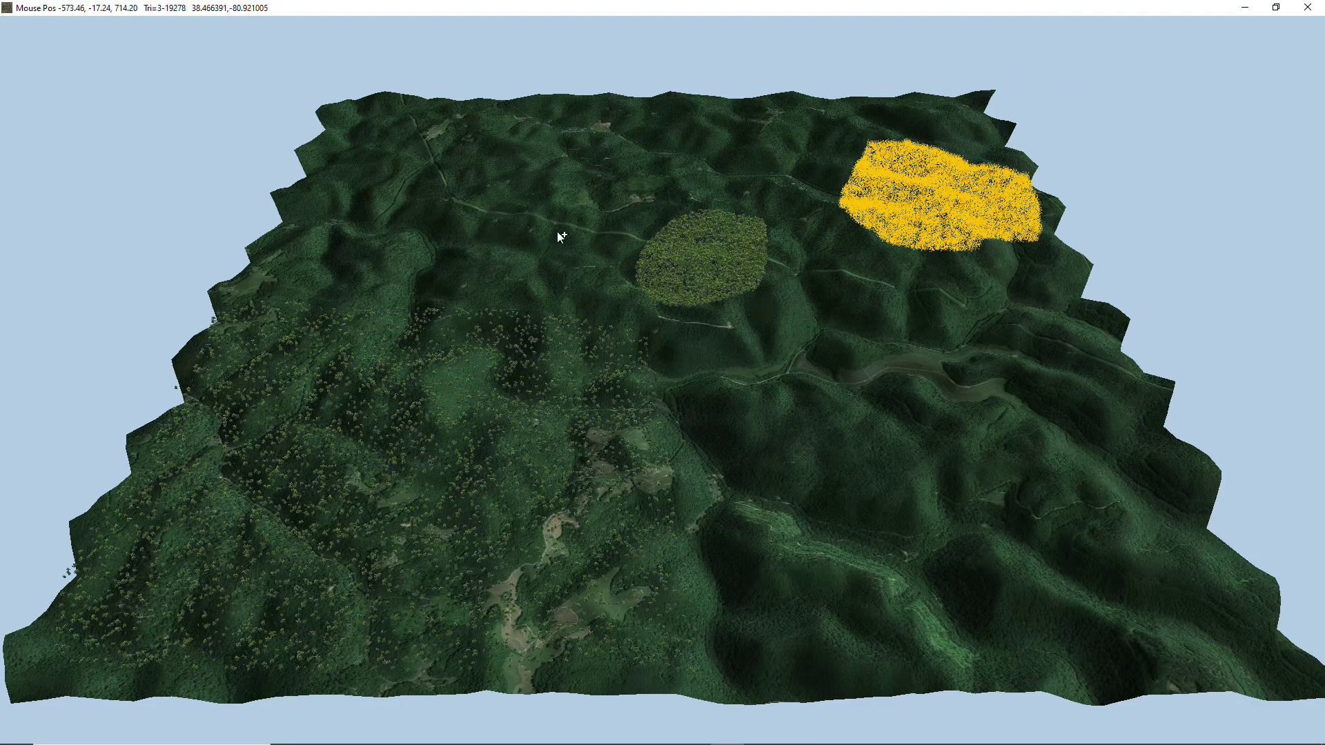
left_click(559, 324)
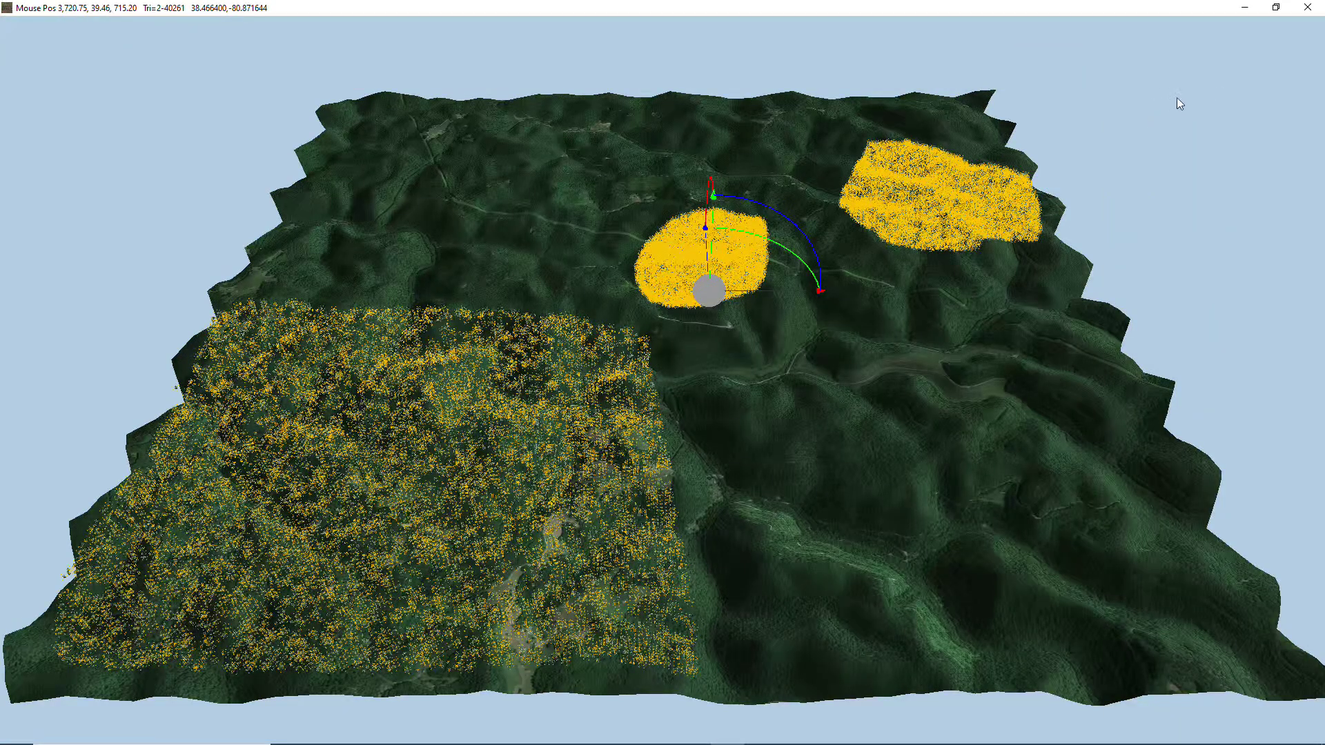
left_click(1297, 71)
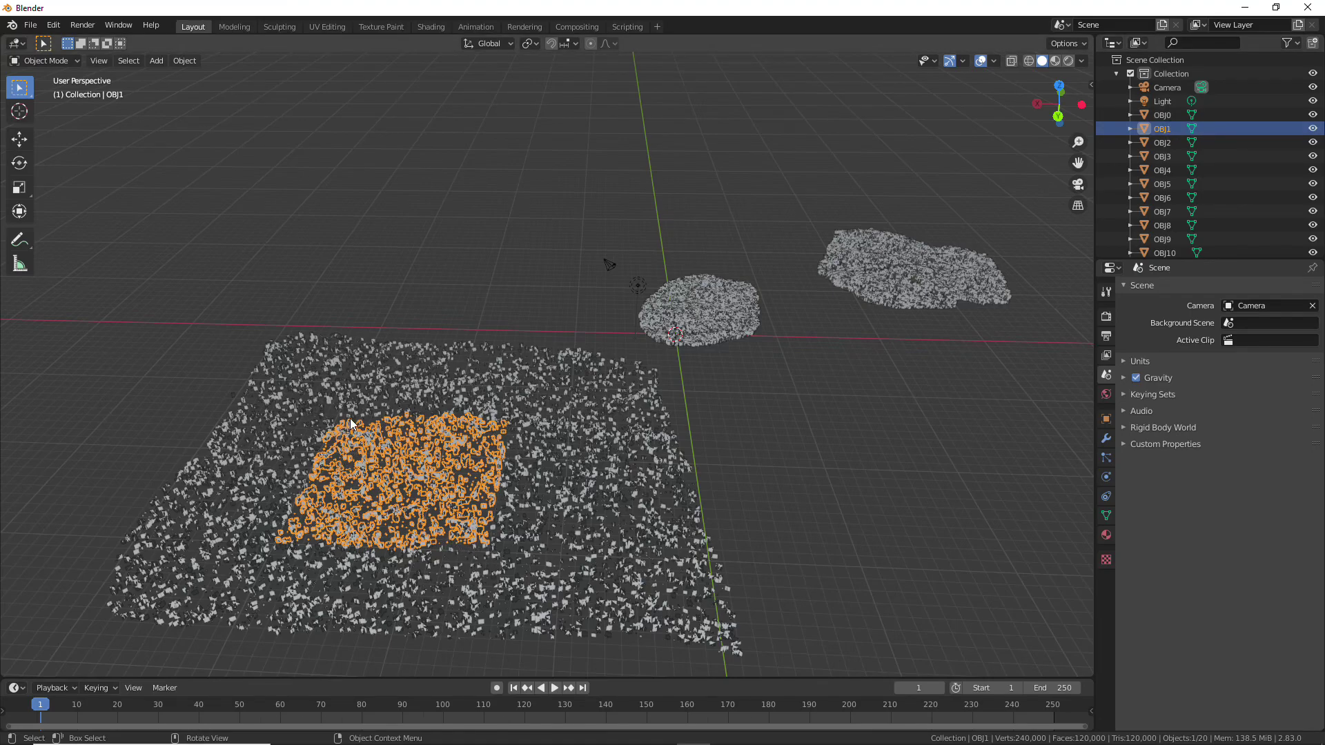
- Switch from Blender back to the Race Track Builder terrain editor
key("alt+Tab")
key("alt+Tab")
key("alt+Tab")
key("alt+Tab")
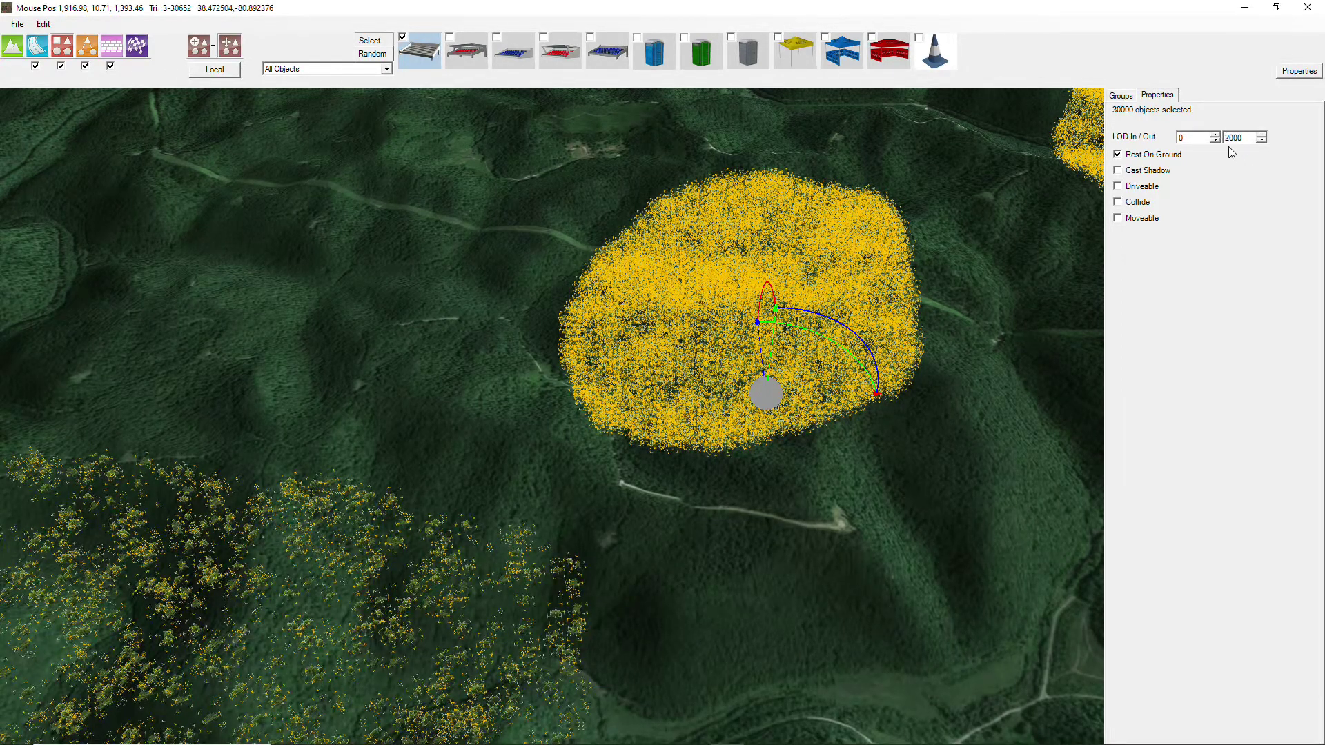
- Check the 30000 trees' LOD Out distance of 2000, then return to Blender
left_click(1245, 137)
key("alt+Tab")
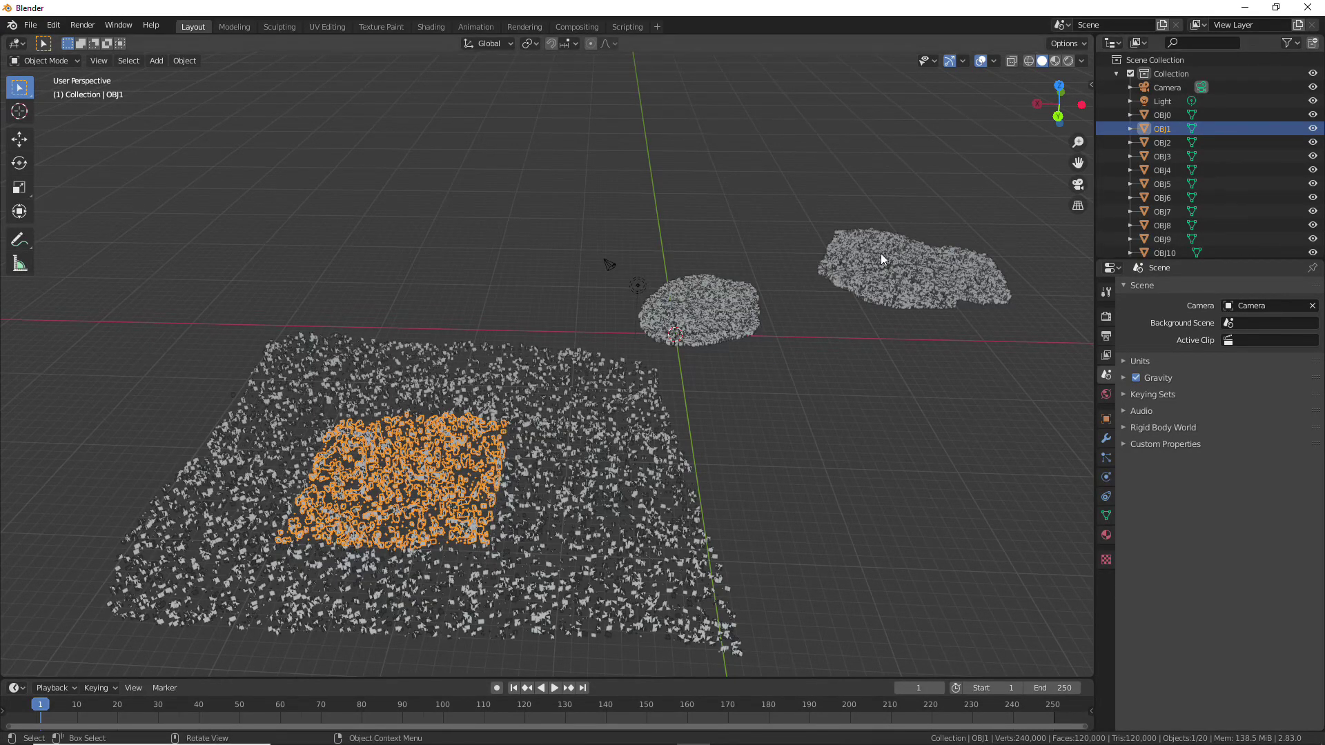
- Bring back Race Track Builder's properties for the 30000 trees with LOD 0 to 2000
key("alt+Tab")
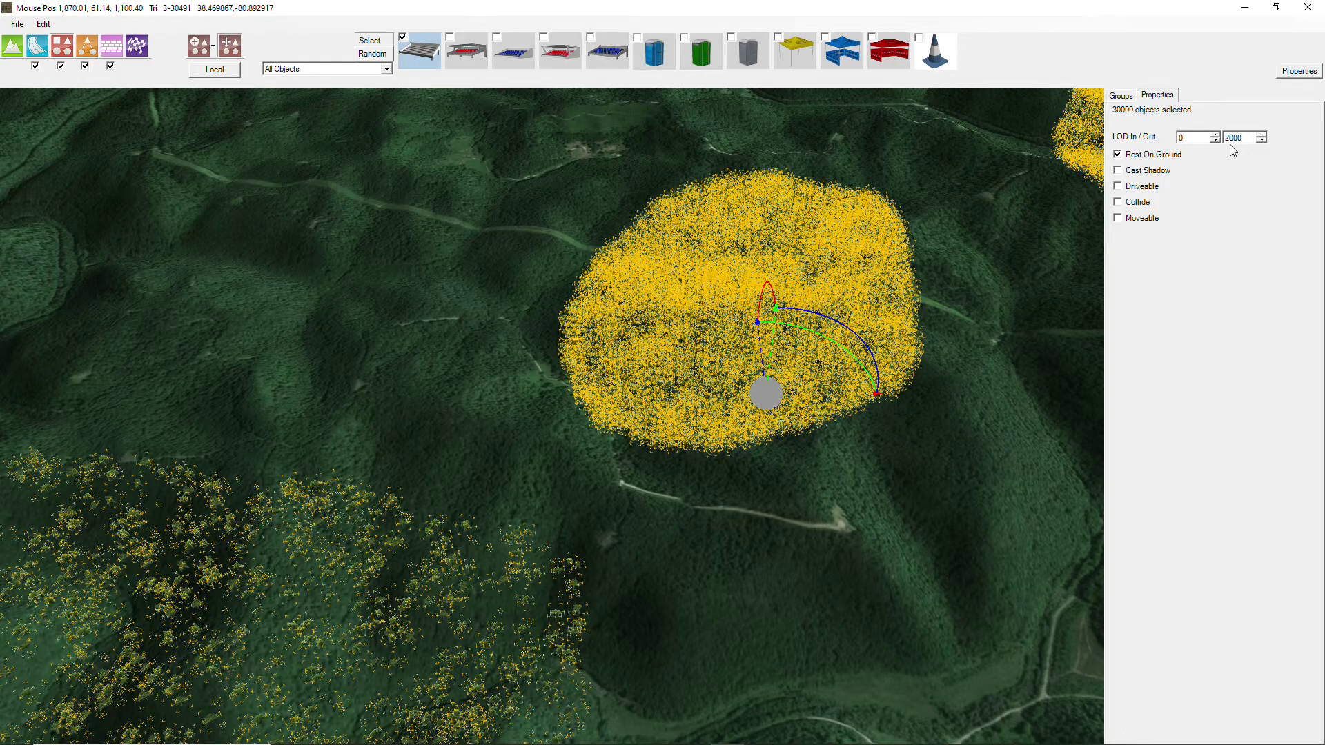
- Look at the Blender clusters, then highlight 'K-means clustering' in the Steam release note
key("alt+Tab")
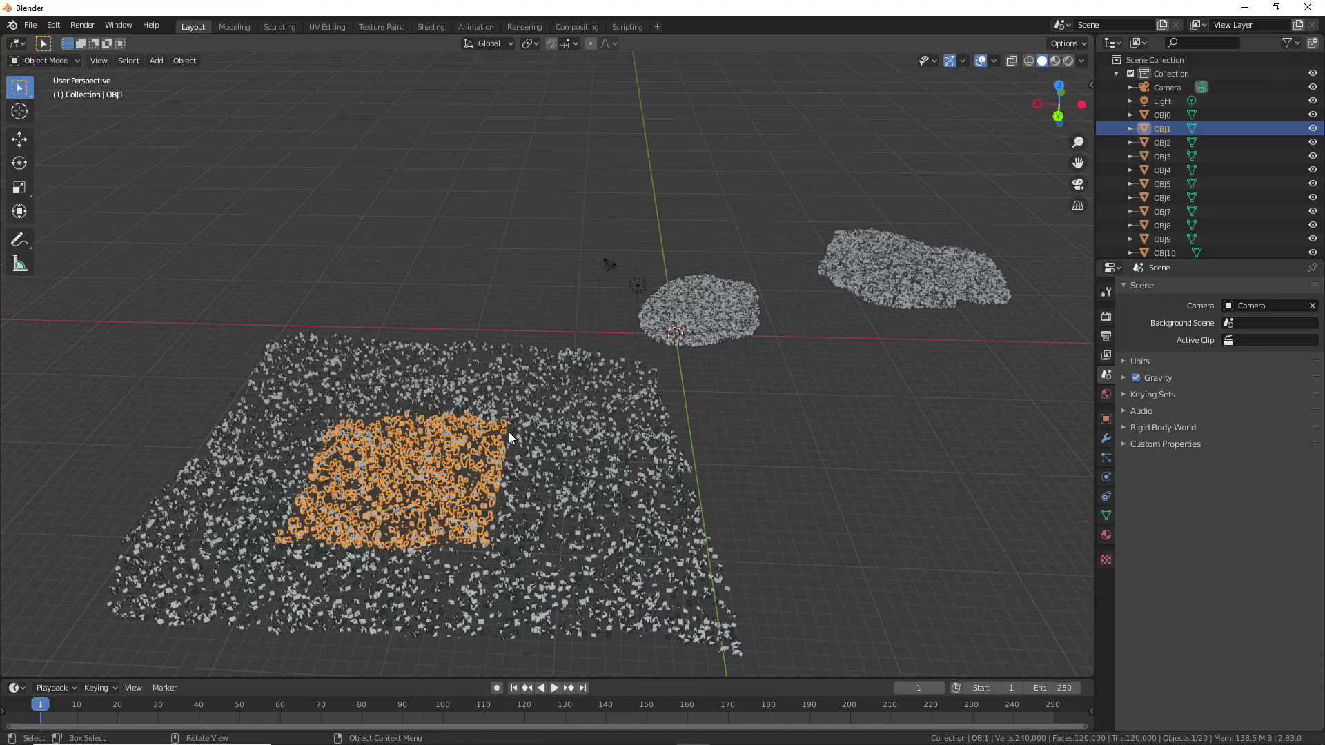
key("alt+Tab")
key("alt+Tab")
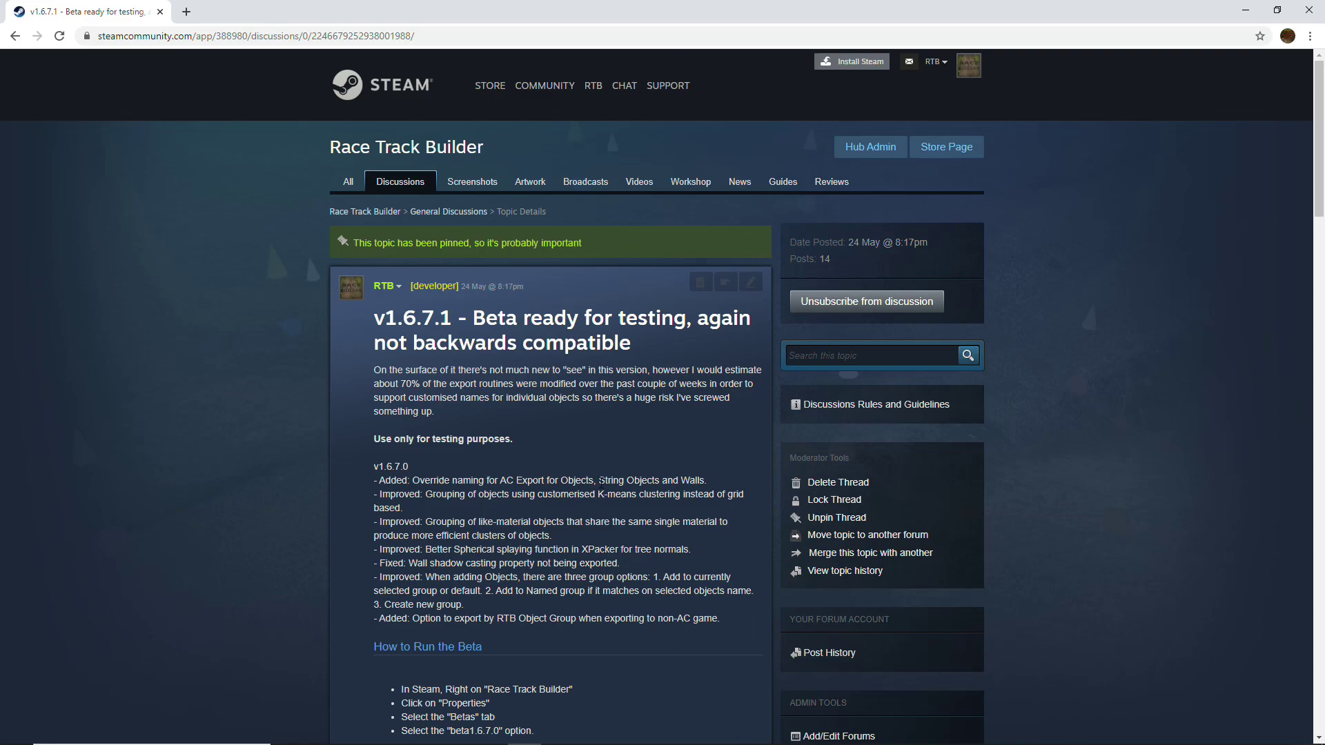
left_click_drag(588, 497, 686, 497)
- Select the tree field's clusters in turn: OBJ5, OBJ9, OBJ3 and OBJ6
key("alt+Tab")
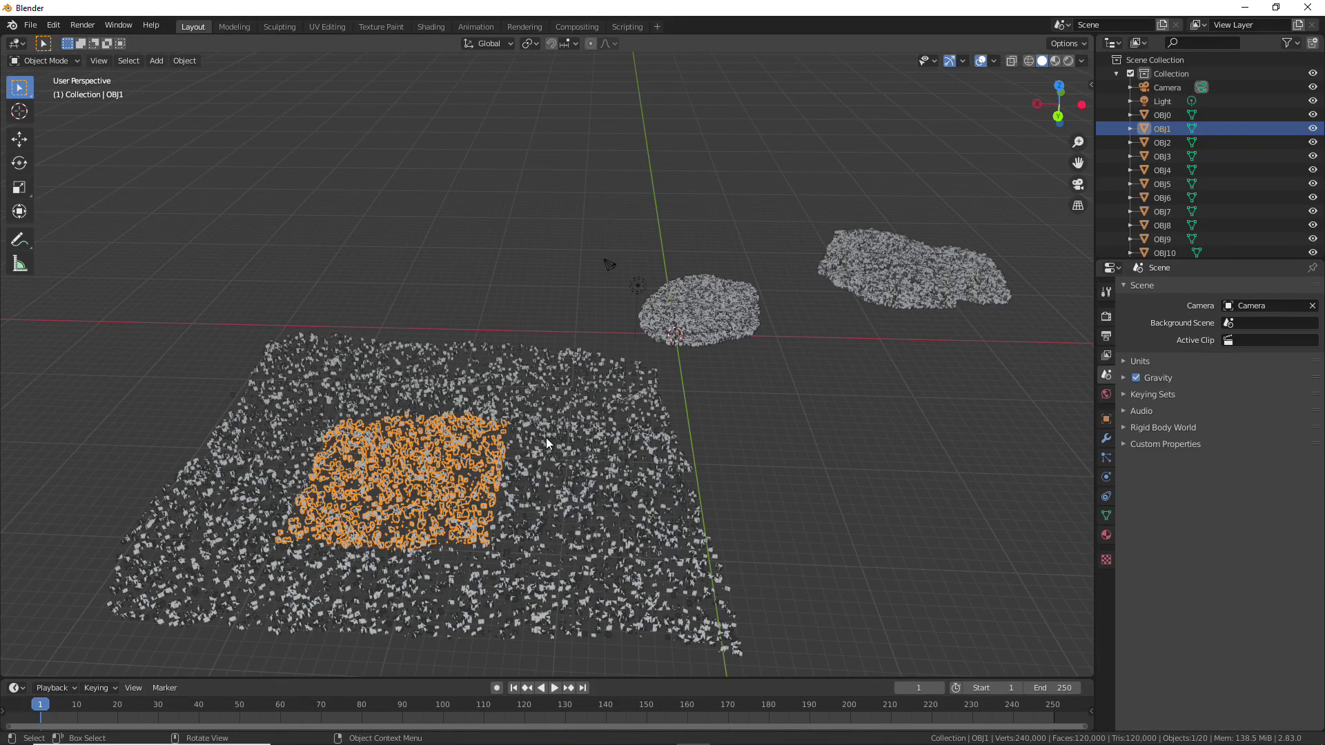
left_click(545, 438)
left_click(597, 407)
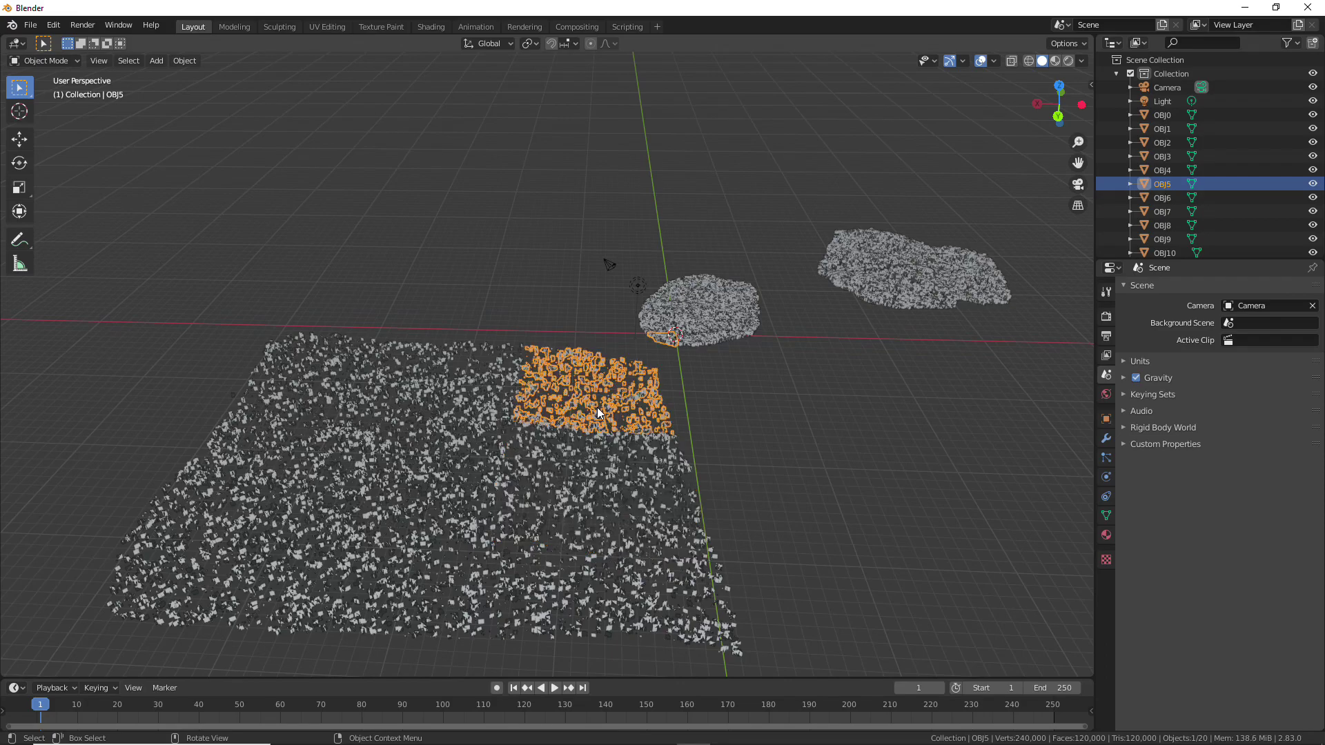
left_click(675, 608)
left_click(736, 631)
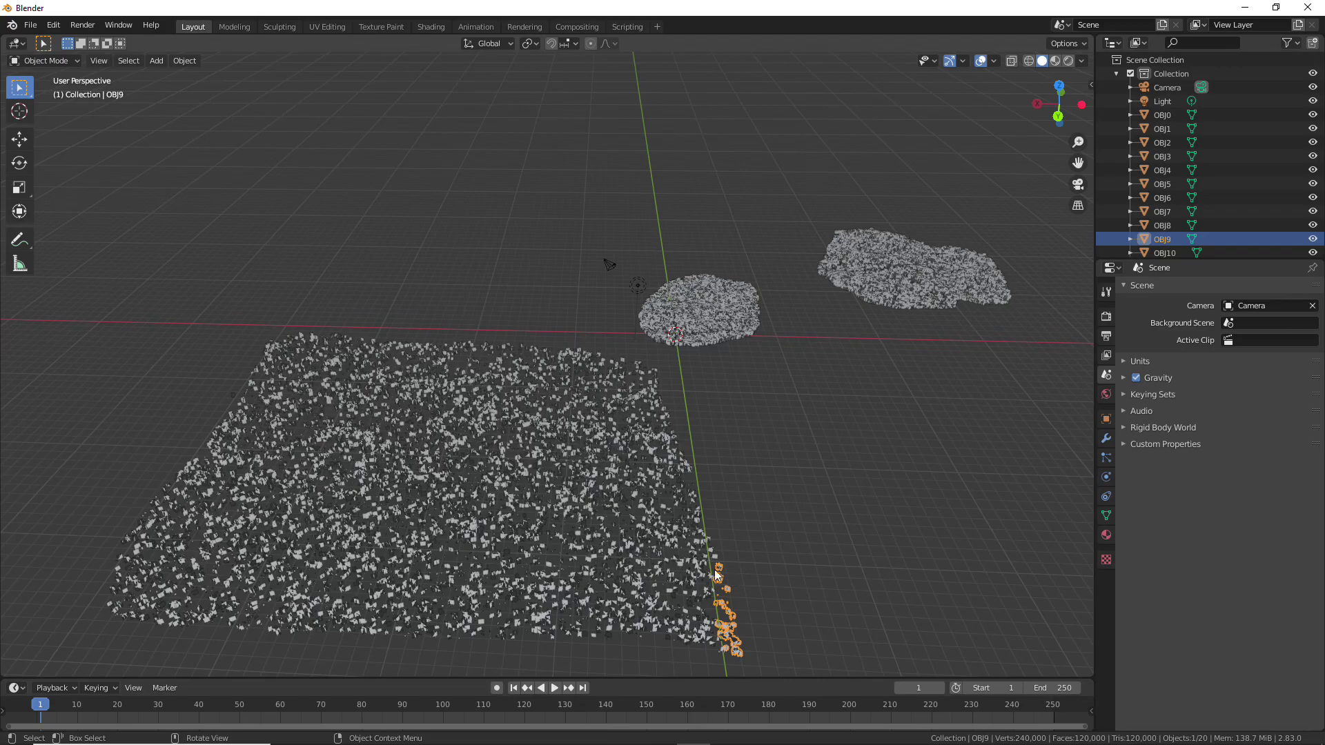
left_click(665, 587)
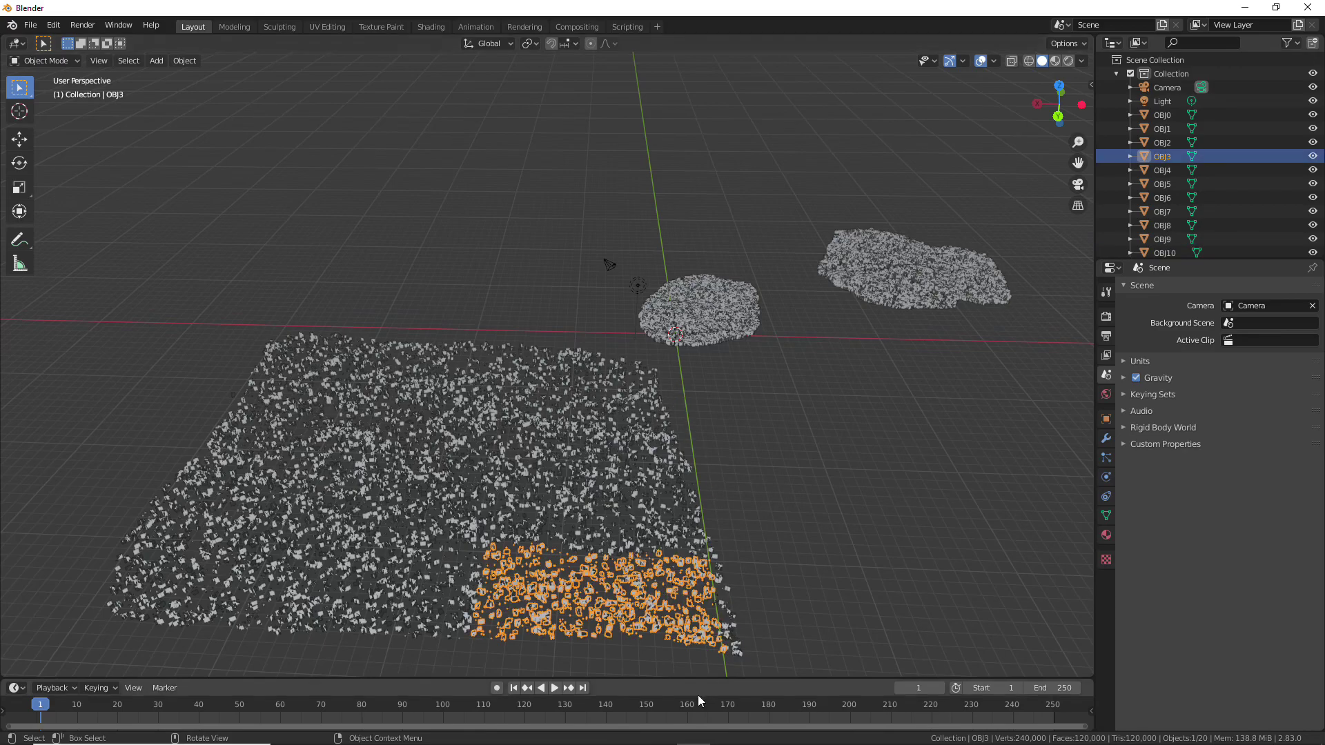
left_click(537, 494)
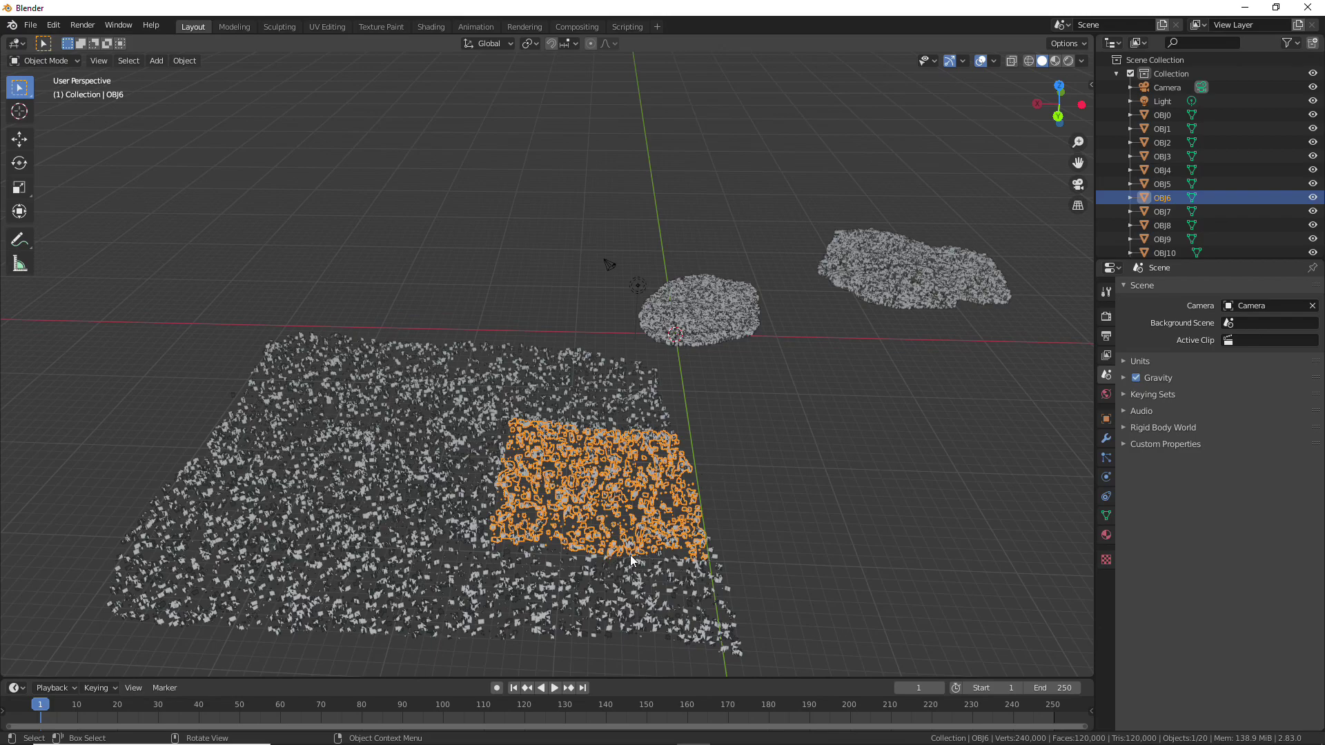
- Select pieces of the middle blob (OBJ12, OBJ13) and the right blob (OBJ17, OBJ15)
left_click(720, 326)
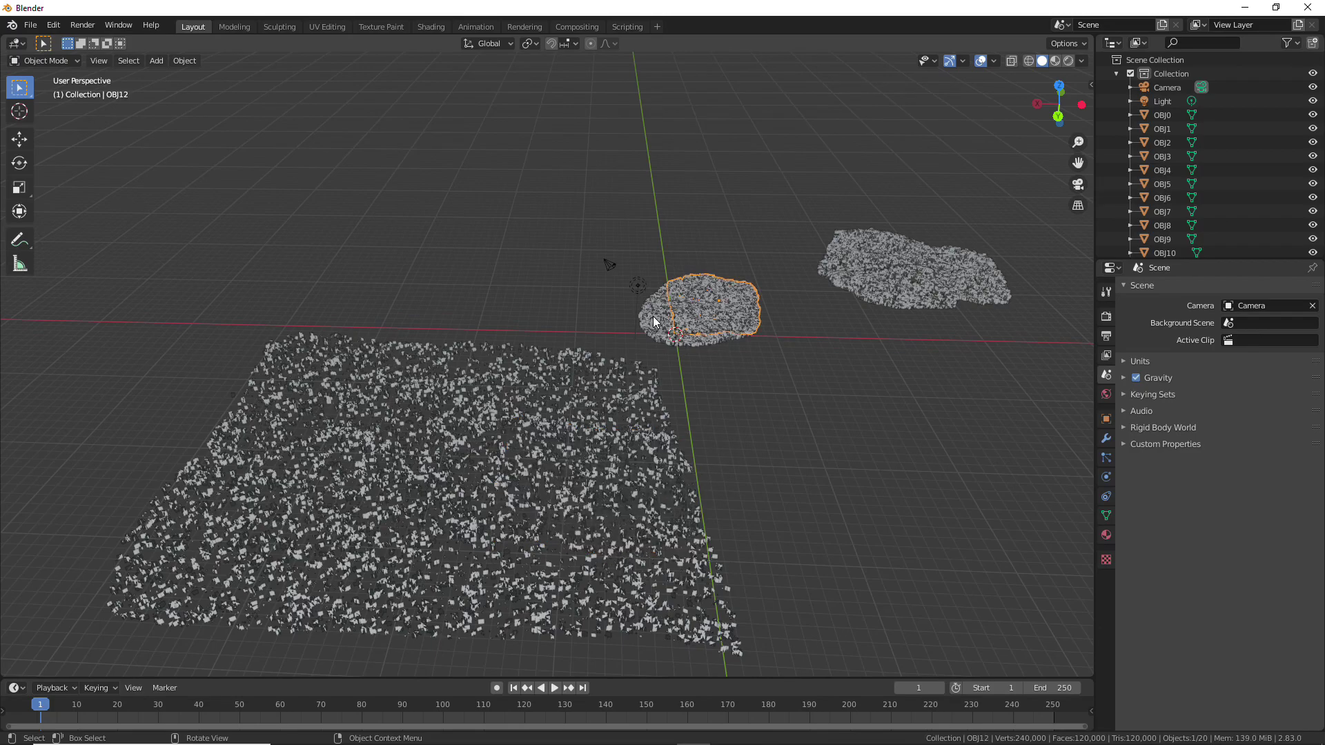
left_click(694, 344)
left_click(745, 331)
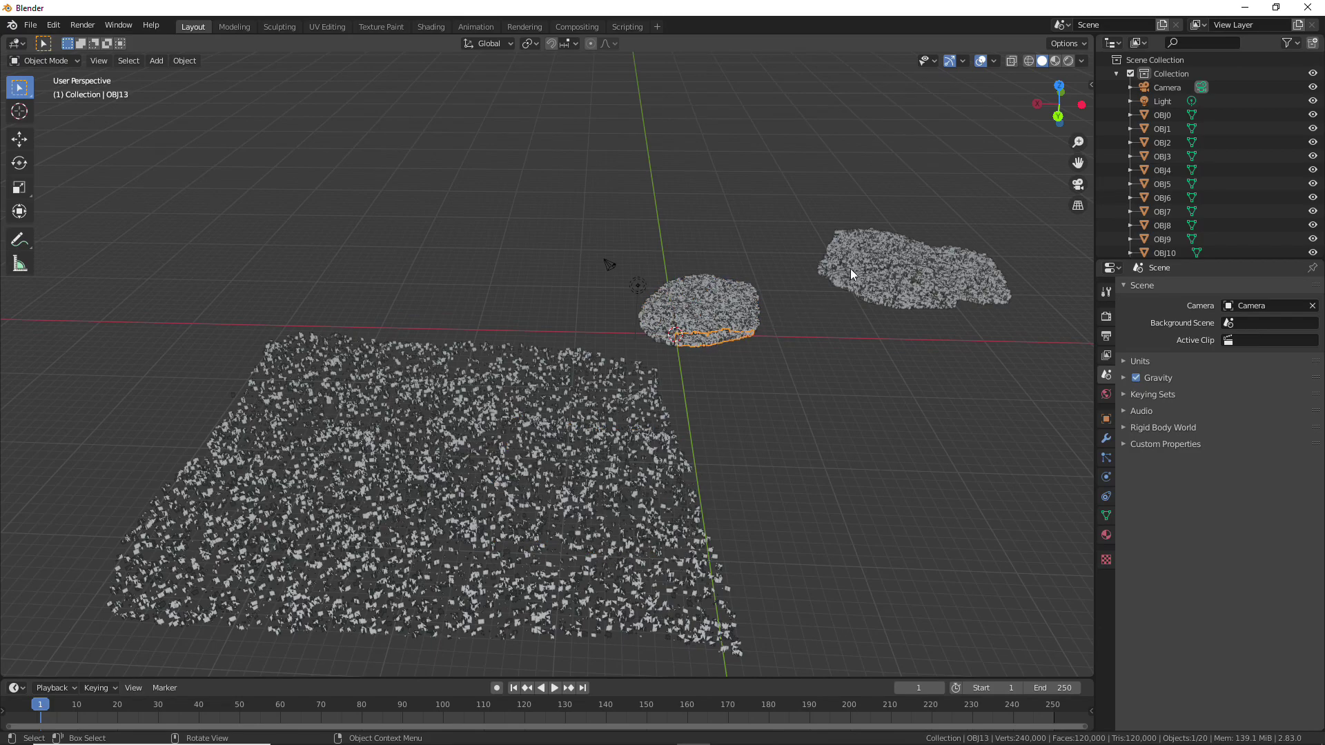
left_click(668, 341)
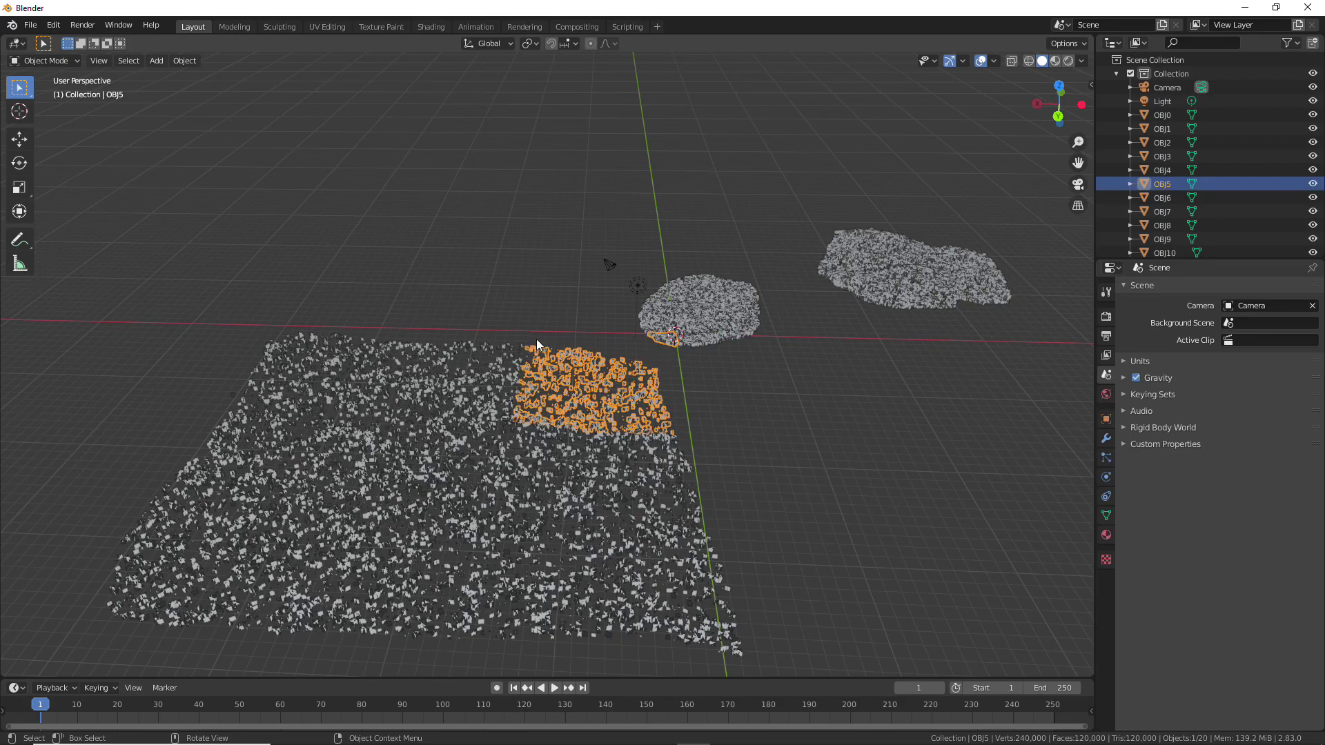
left_click(941, 264)
left_click(941, 281)
left_click(979, 279)
left_click(876, 245)
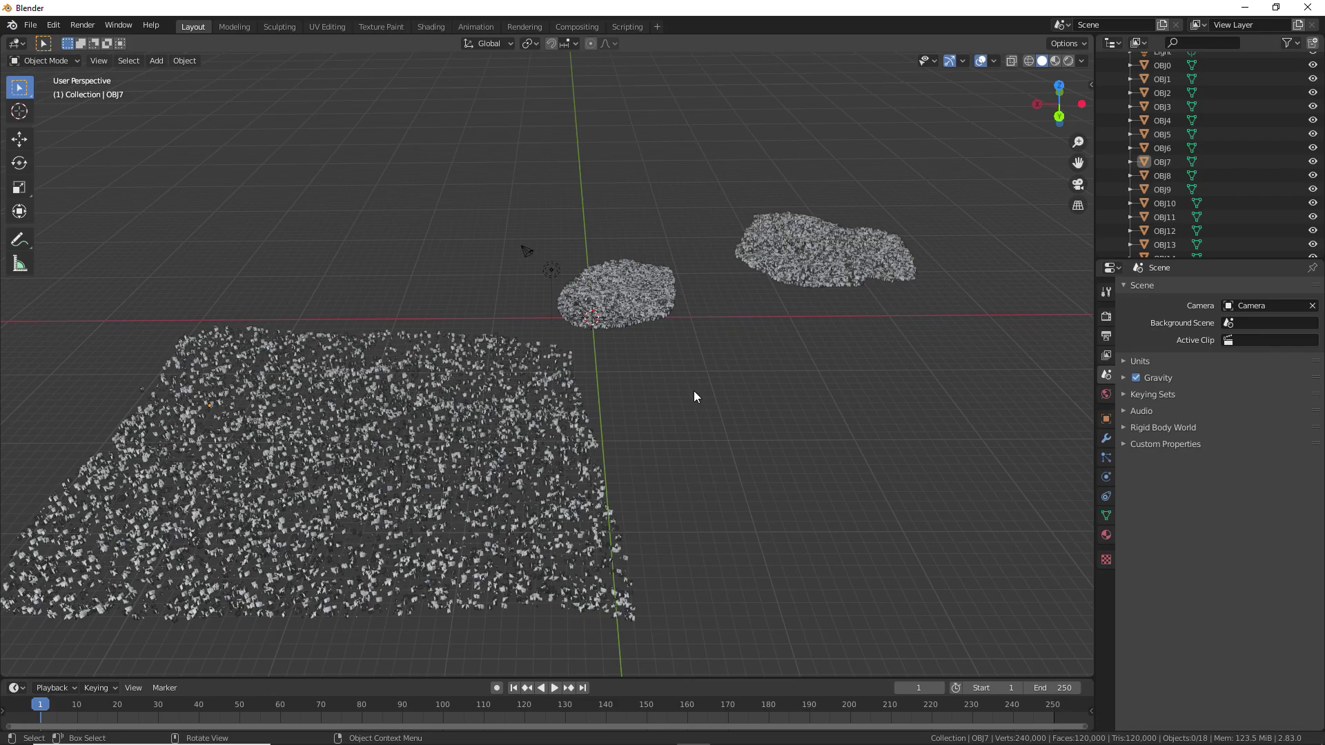
- Select Outliner objects OBJ0 through OBJ6 one by one to see each cluster's trees
left_click(1164, 66)
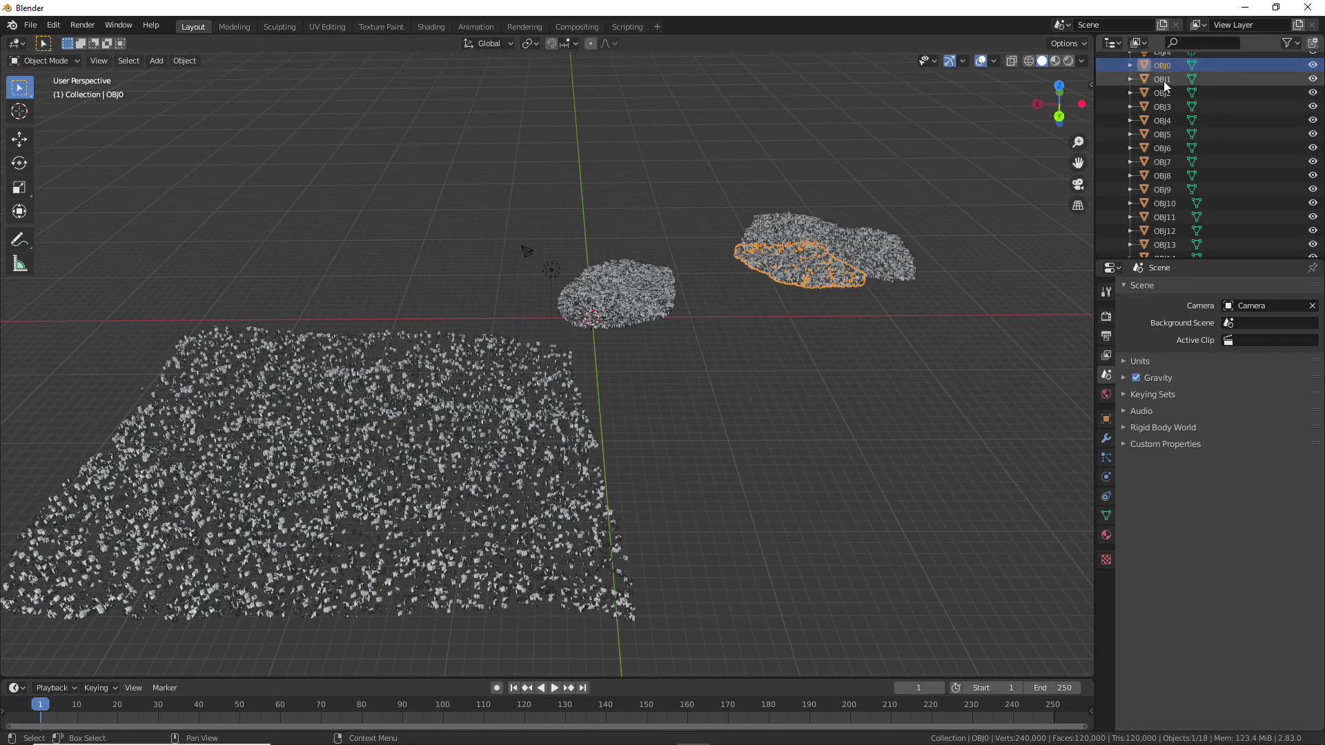
left_click(1164, 80)
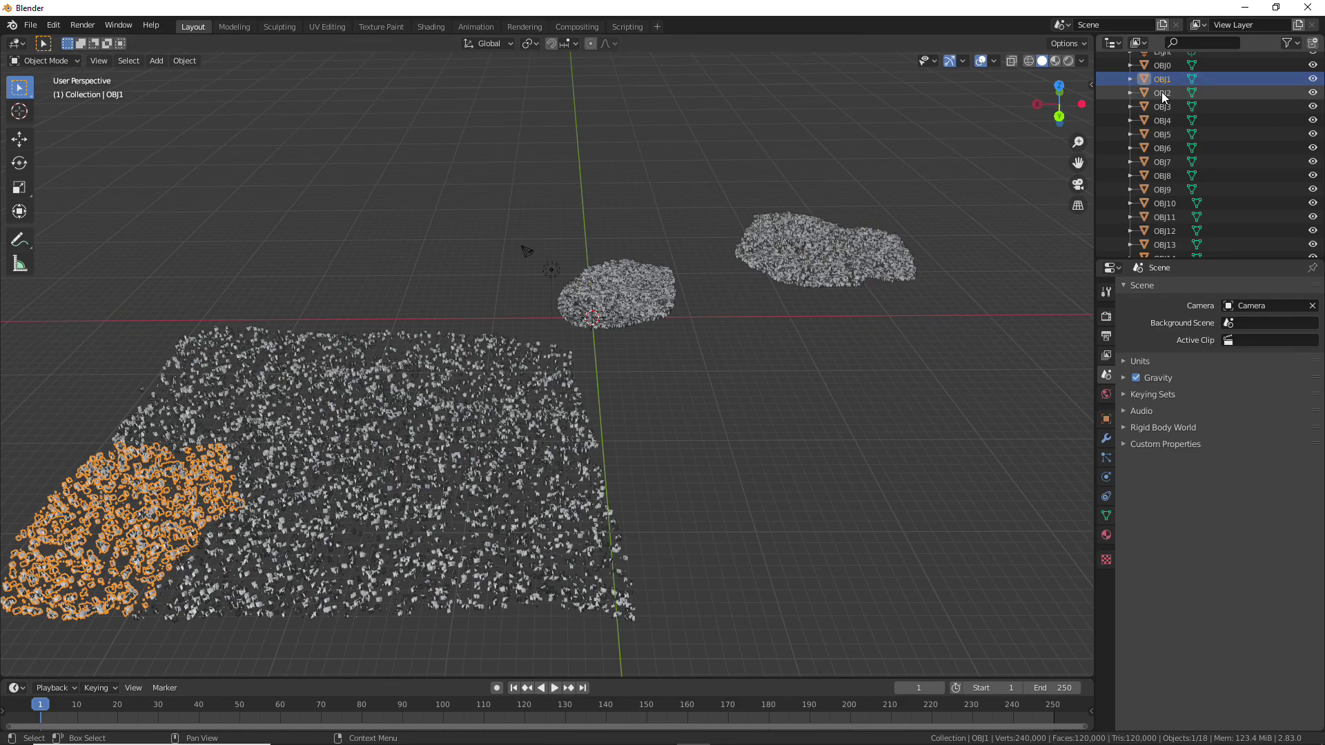
left_click(1162, 92)
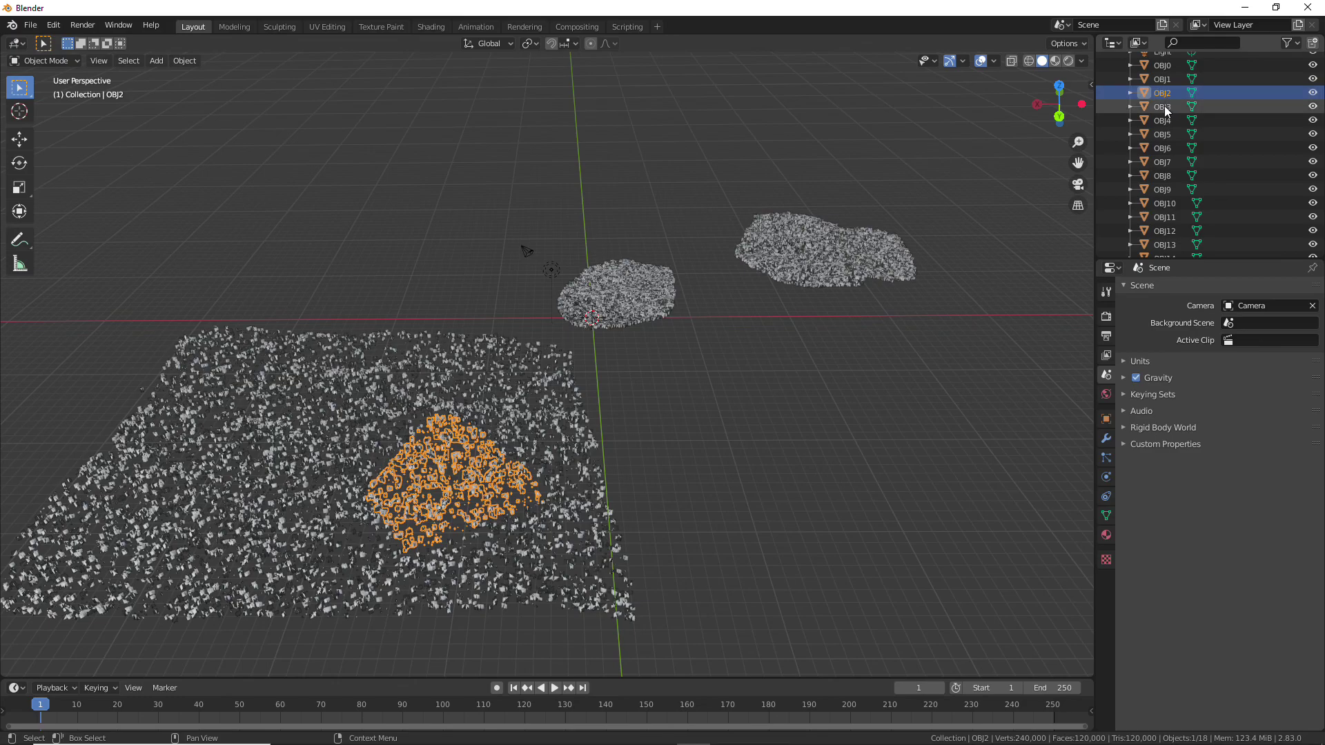
left_click(1165, 106)
left_click(1163, 119)
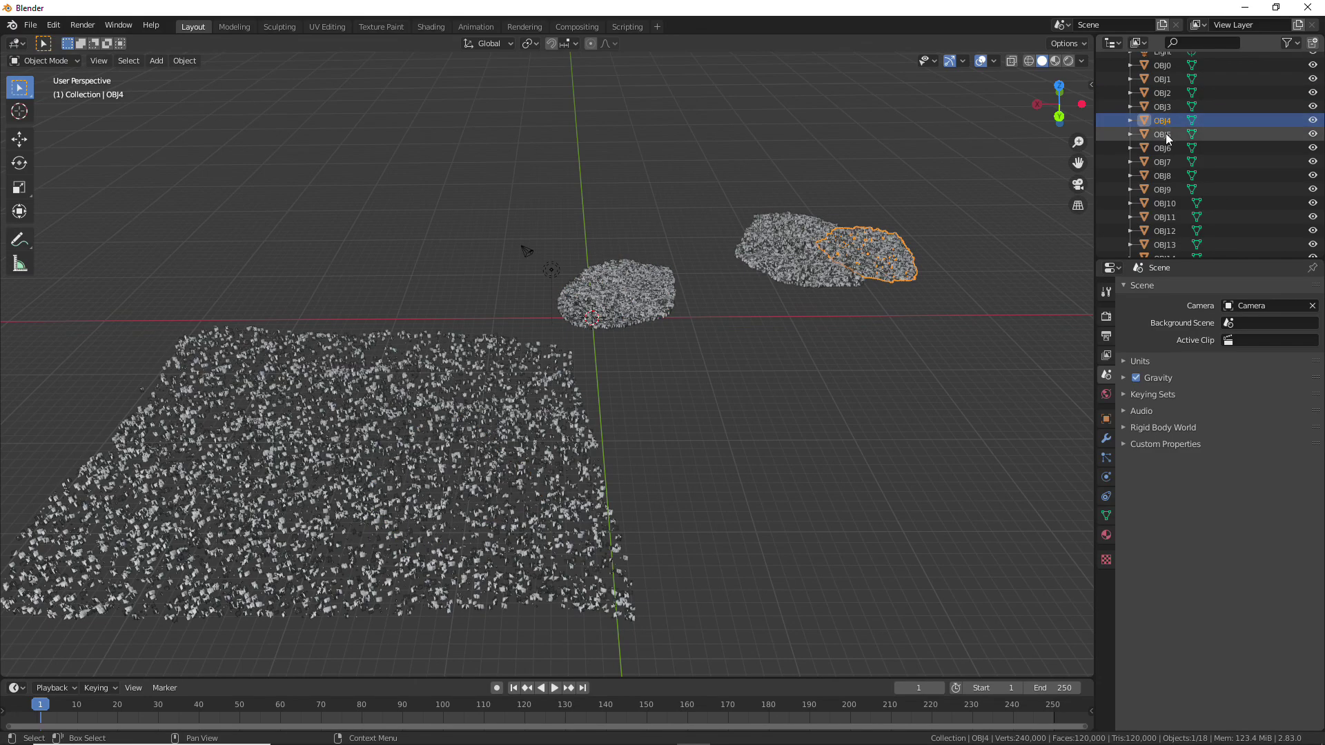
left_click(1165, 134)
left_click(1165, 149)
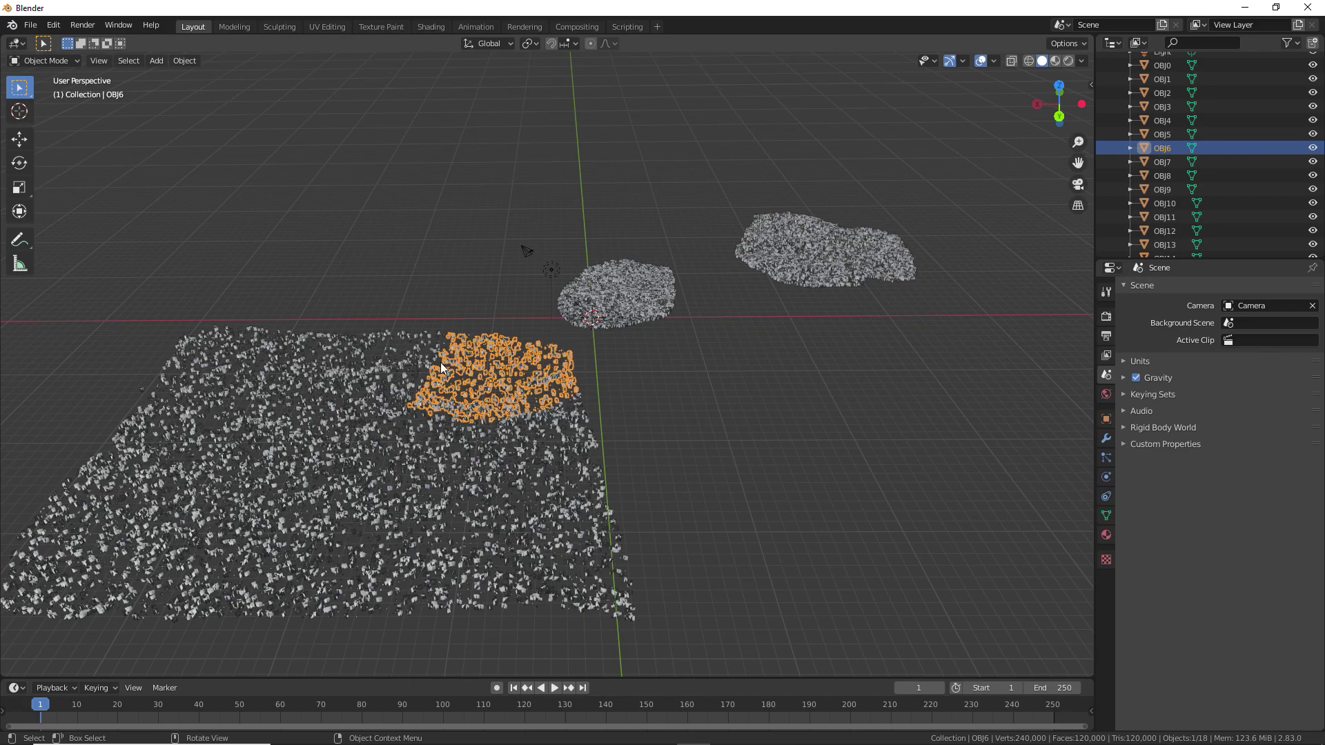
- Select viewport patches to identify clusters OBJ3, OBJ0, OBJ4, OBJ11, OBJ9, OBJ8, OBJ1 and OBJ7
left_click(578, 317)
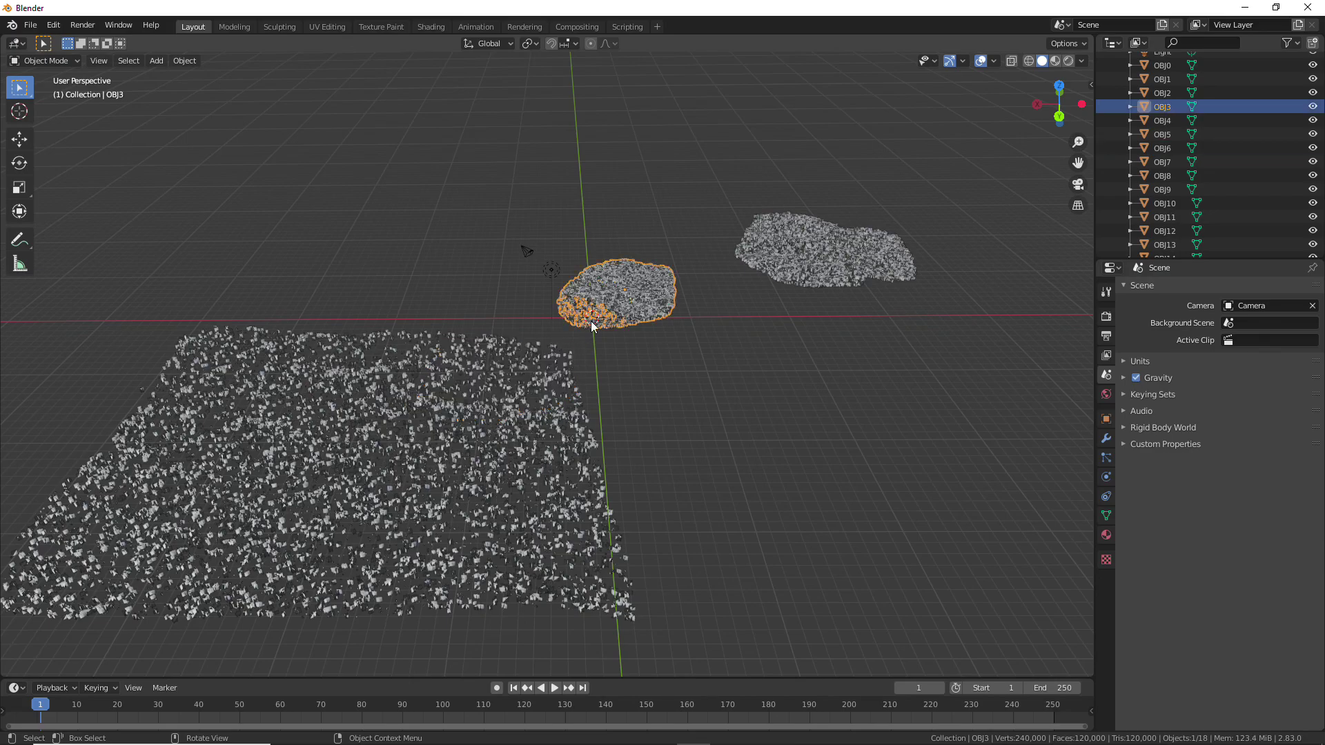
left_click(788, 274)
left_click(862, 266)
left_click(805, 243)
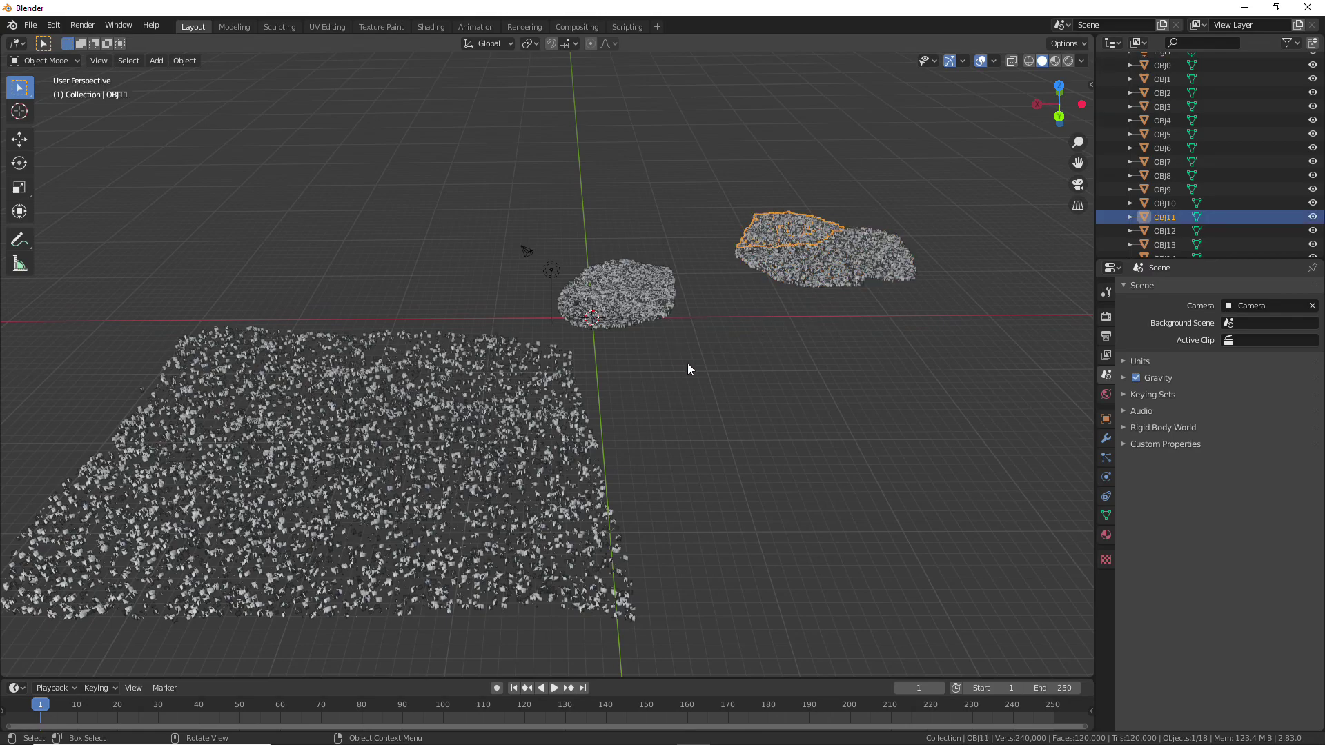
left_click(587, 606)
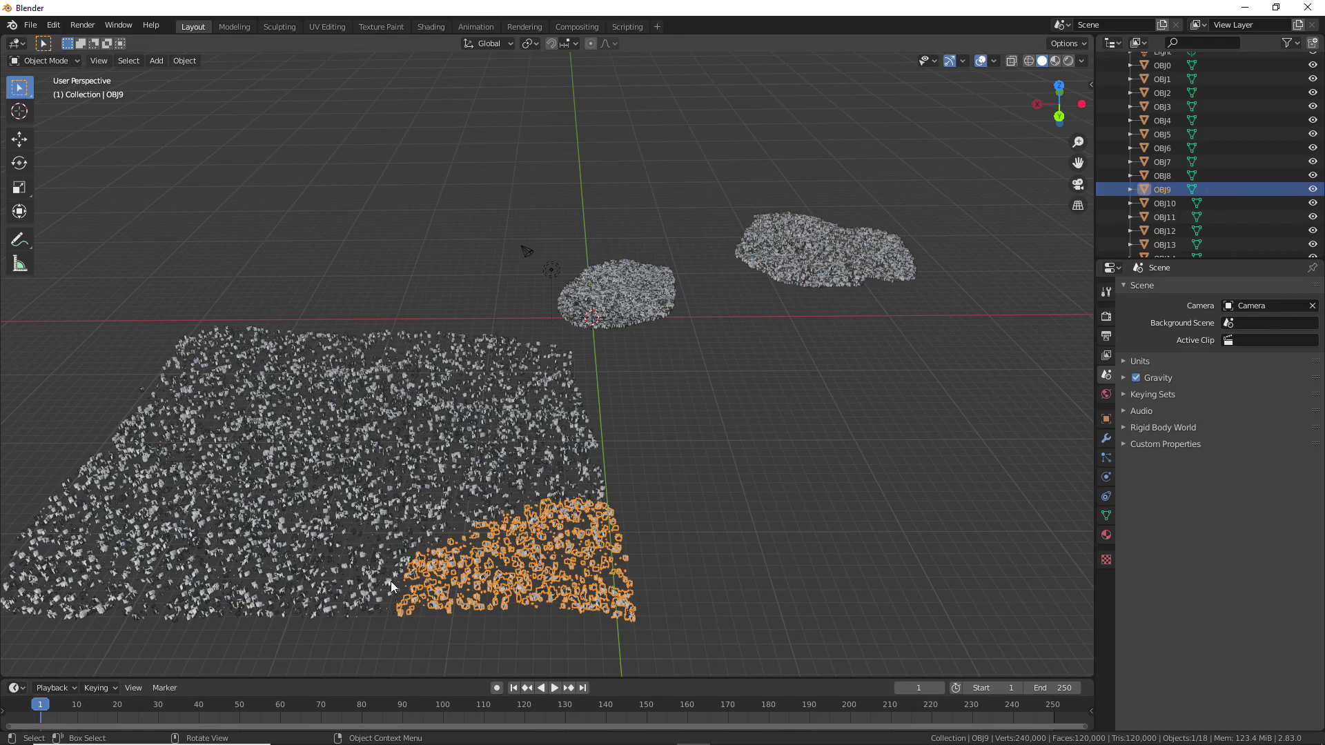
left_click(339, 588)
left_click(102, 561)
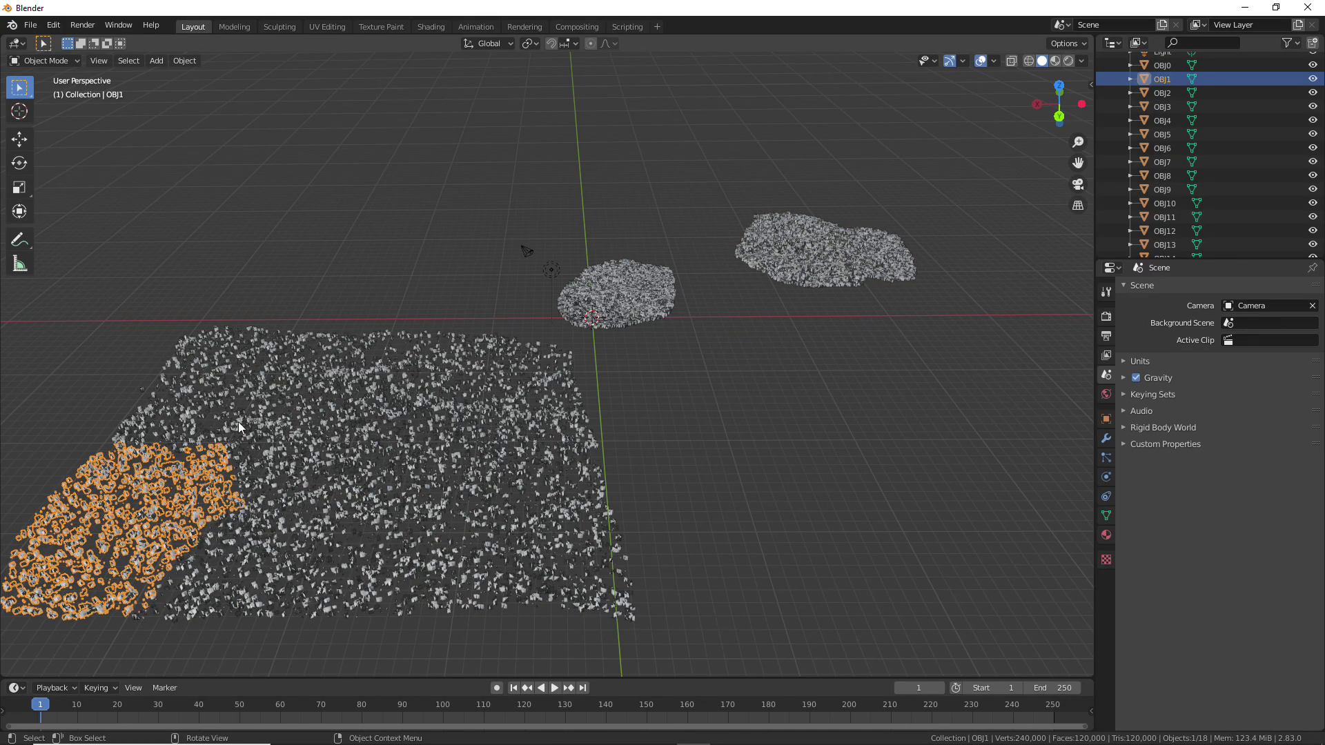
left_click(203, 408)
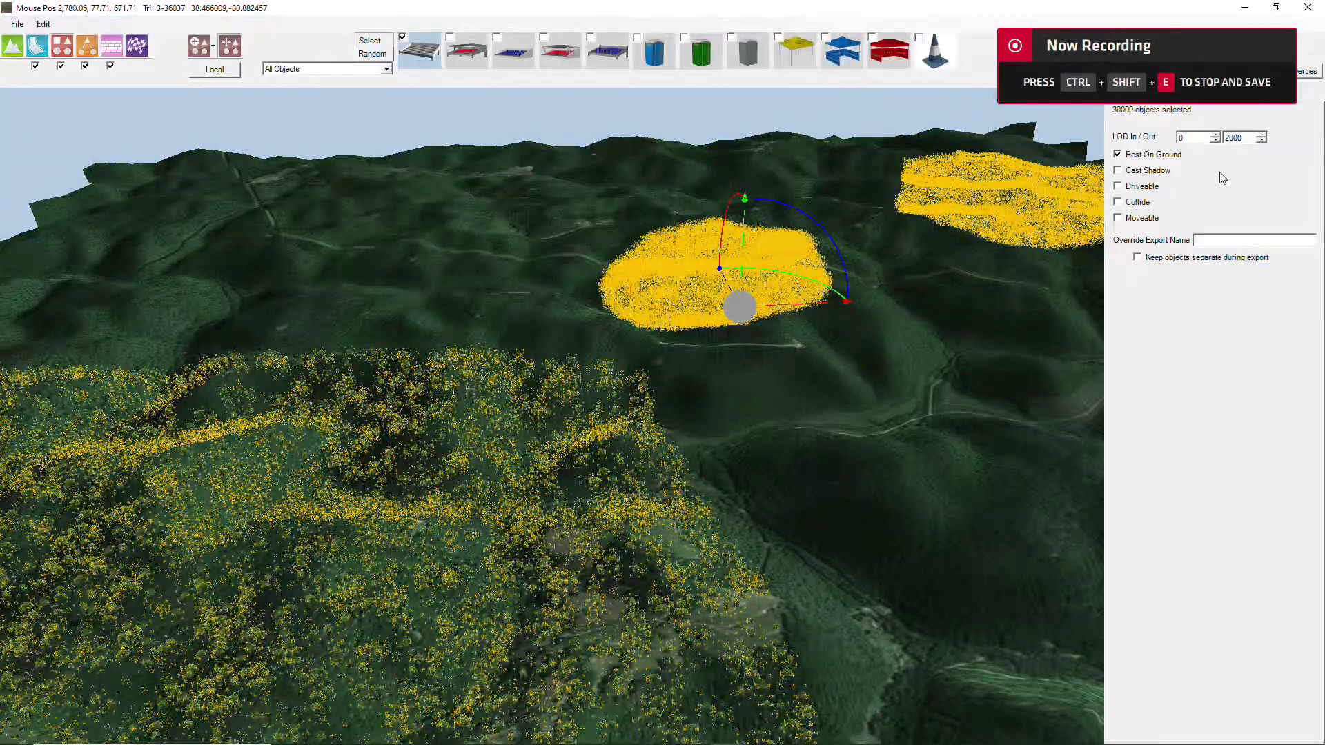
- Toggle the interface with F11 to review the 30000 trees' properties, then hide it again
key("F11")
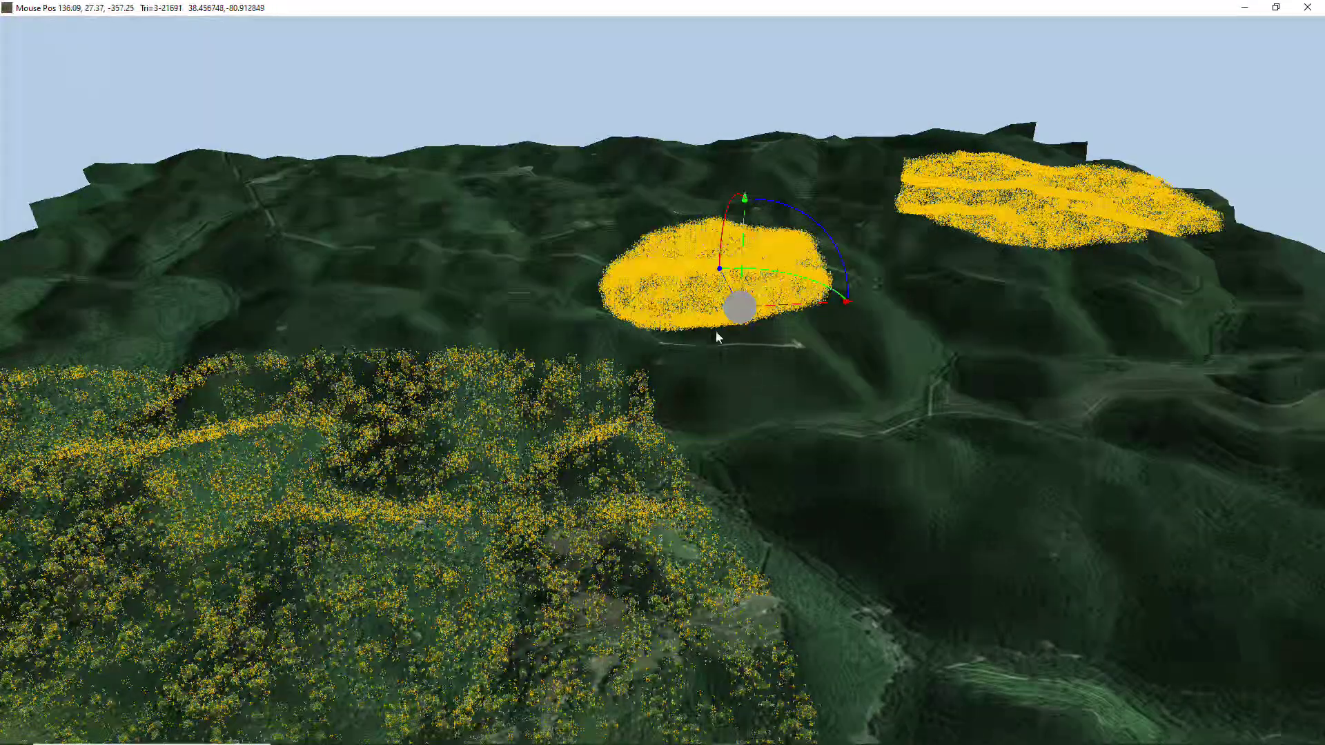
key("F11")
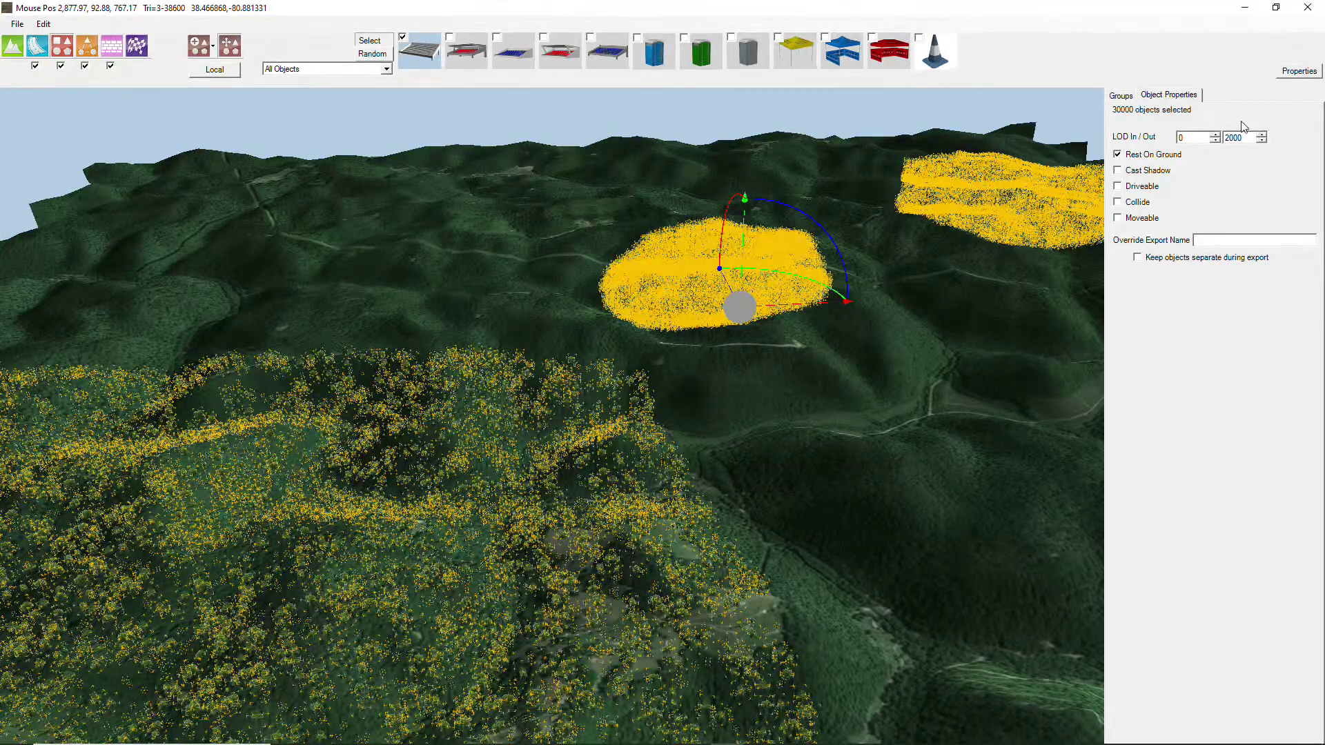
key("F11")
- Select a group of 911 trees at the central forest's edge and give it LOD Out 1999
left_click(693, 354)
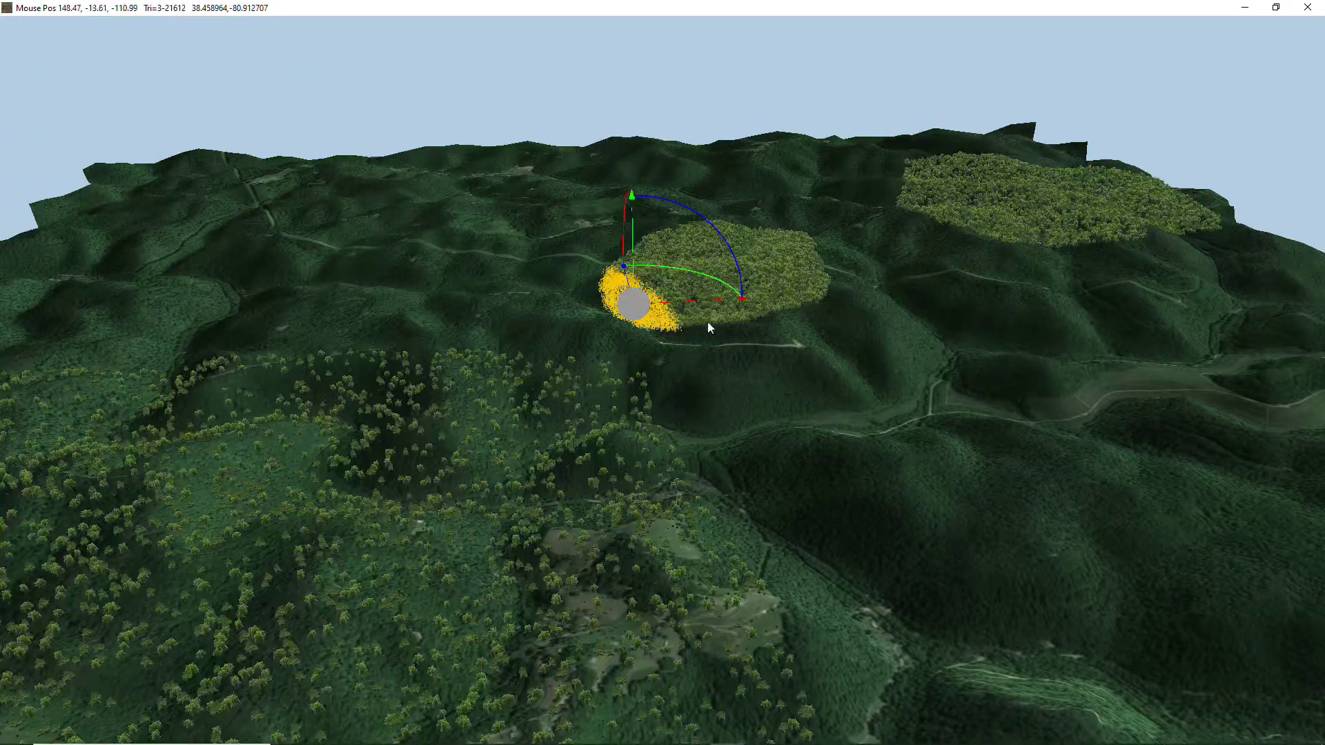
key("F11")
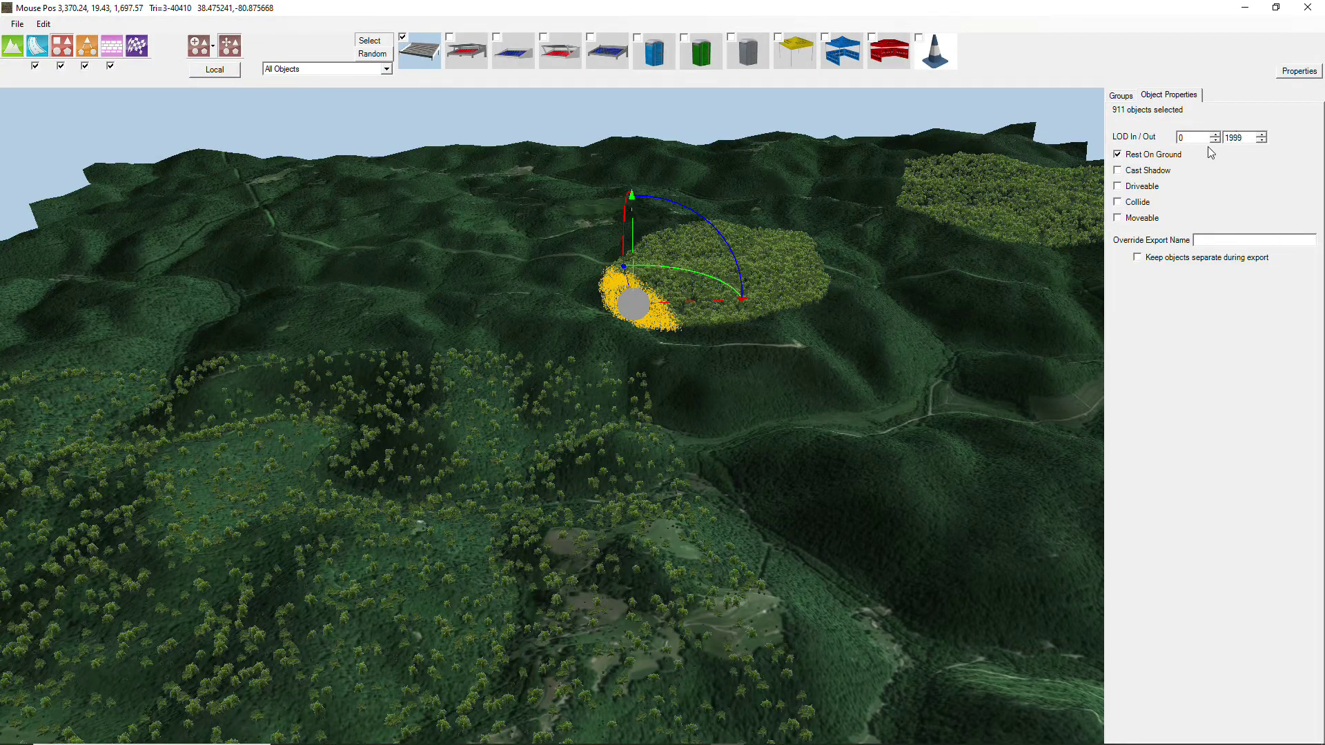
key("F11")
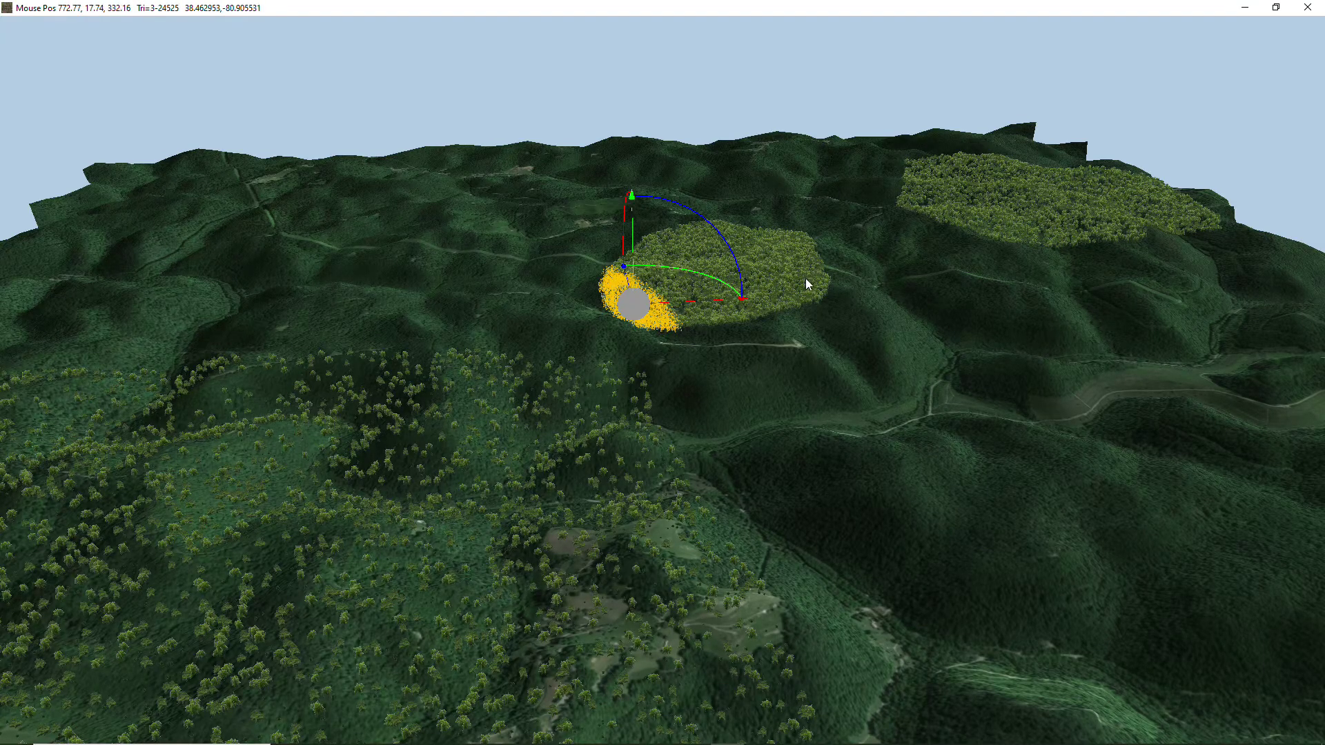
key("Tab")
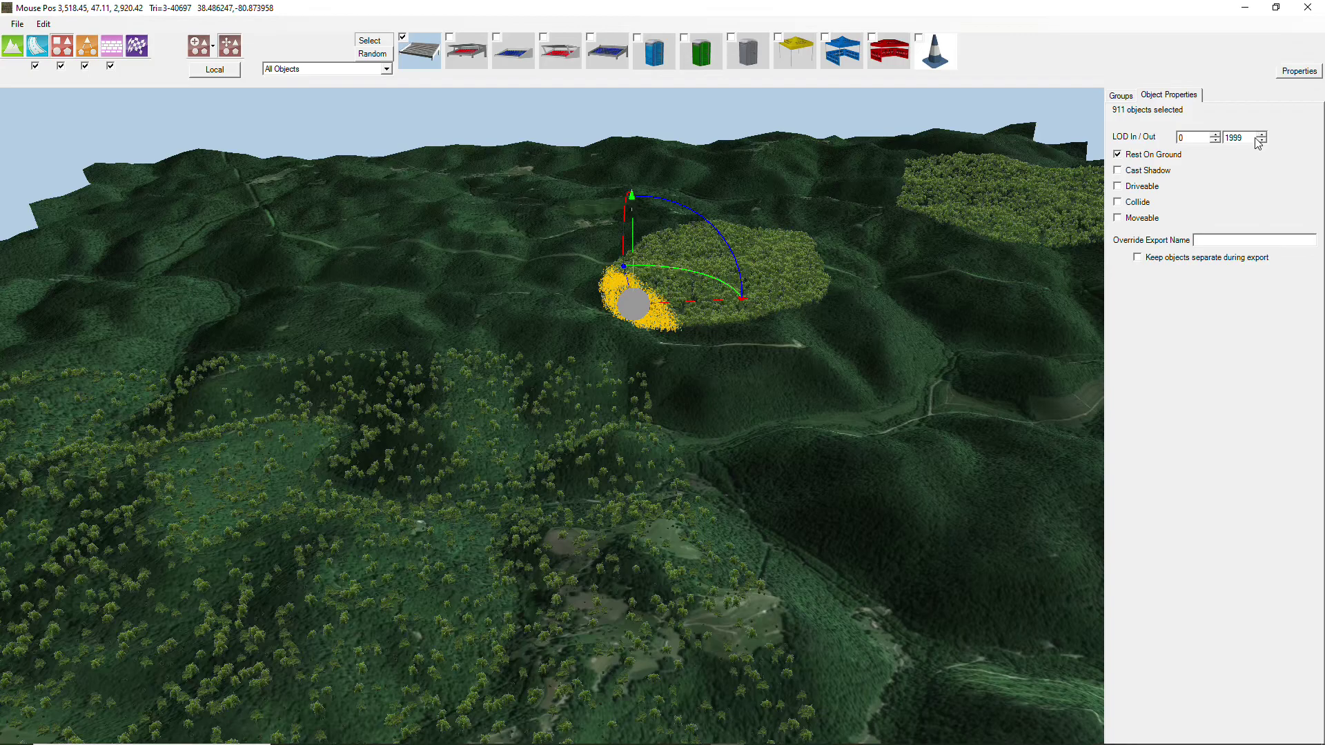
key("Tab")
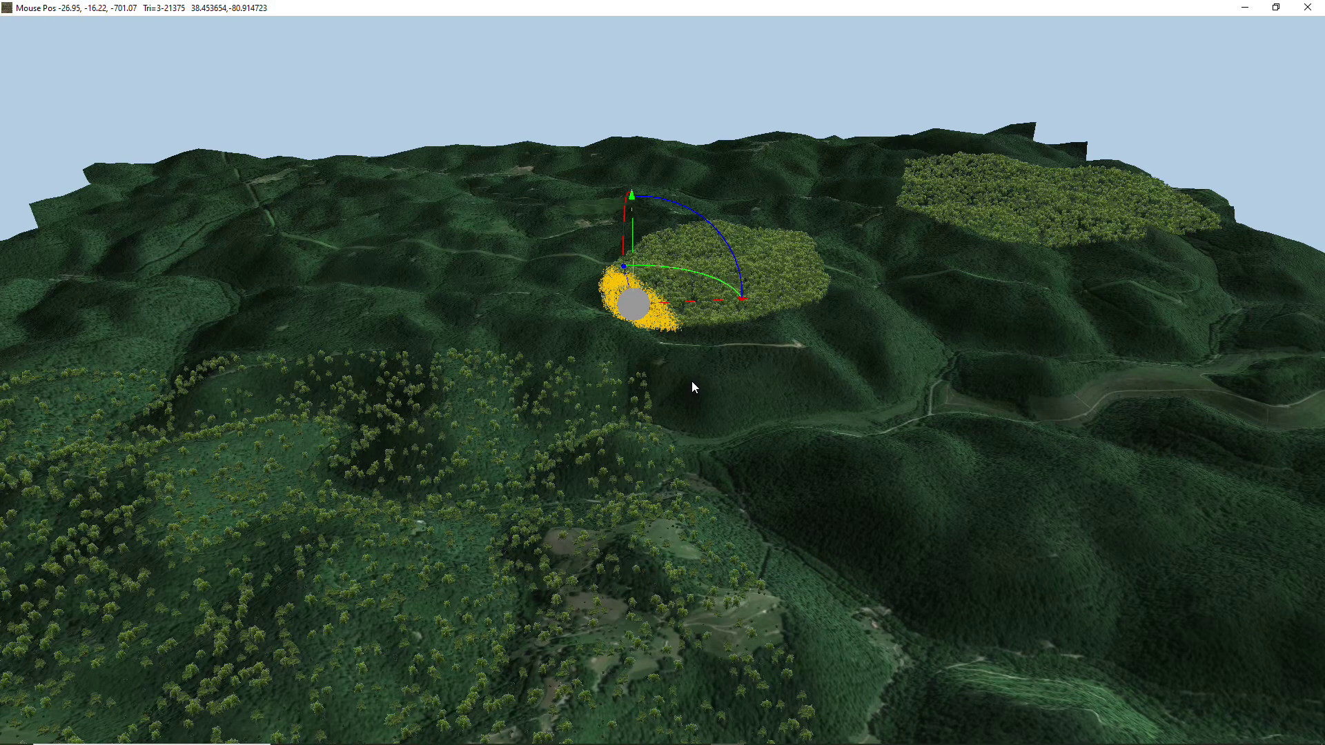
key("Tab")
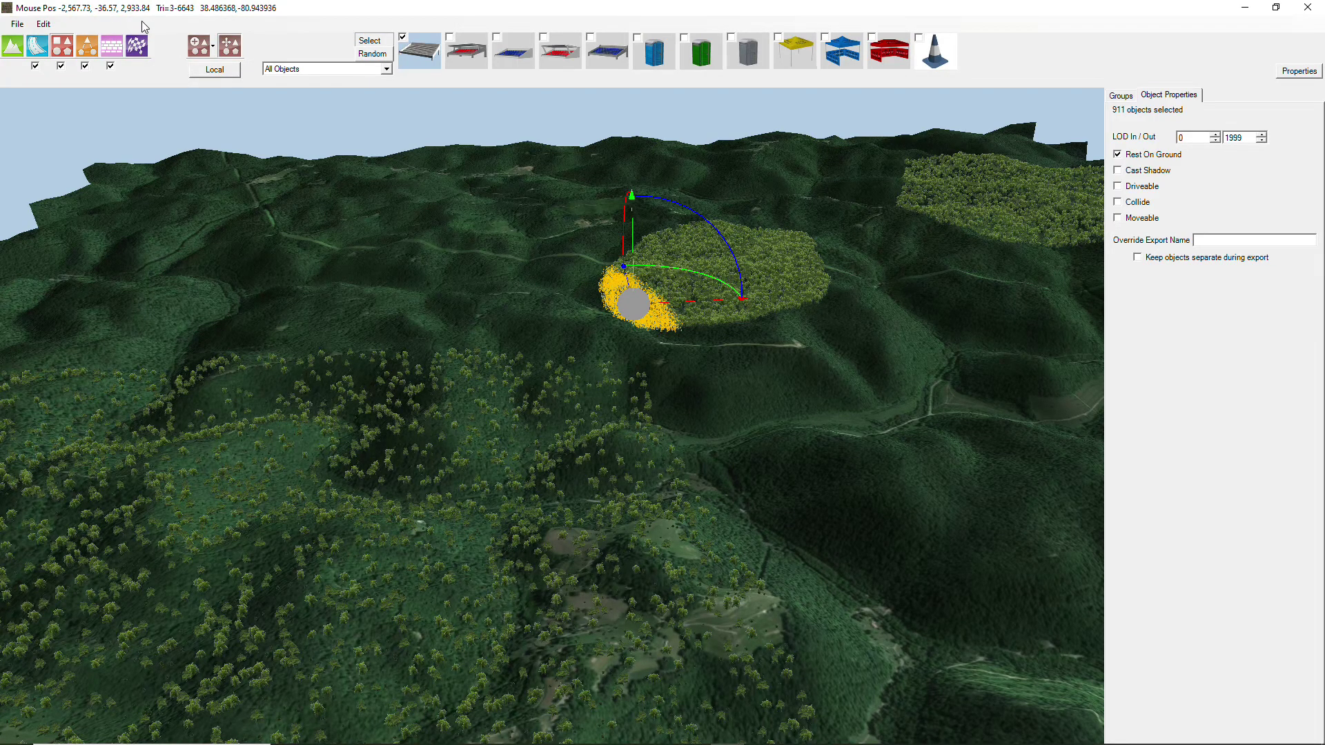
- Inspect the Yorkshire Trees1 material in the Materials list, then close the list
left_click(43, 24)
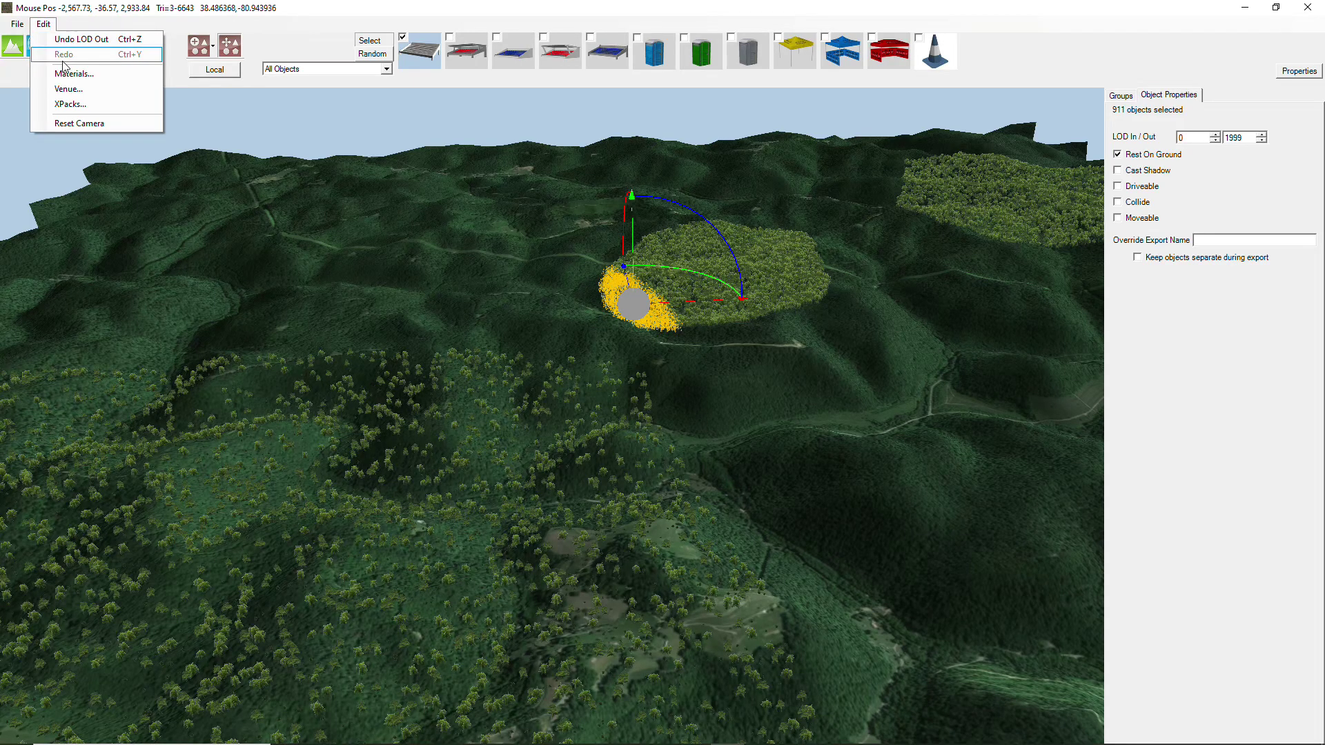
left_click(77, 76)
left_click(311, 165)
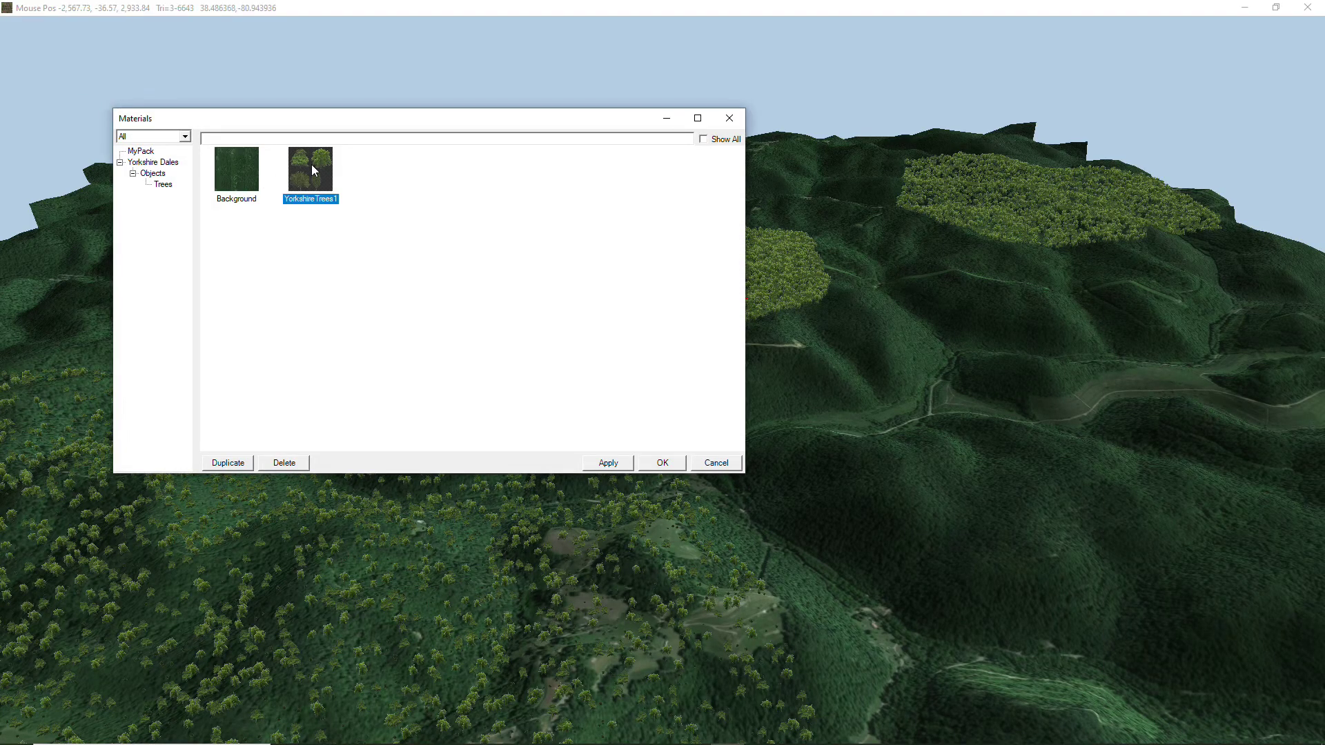
left_click(359, 189)
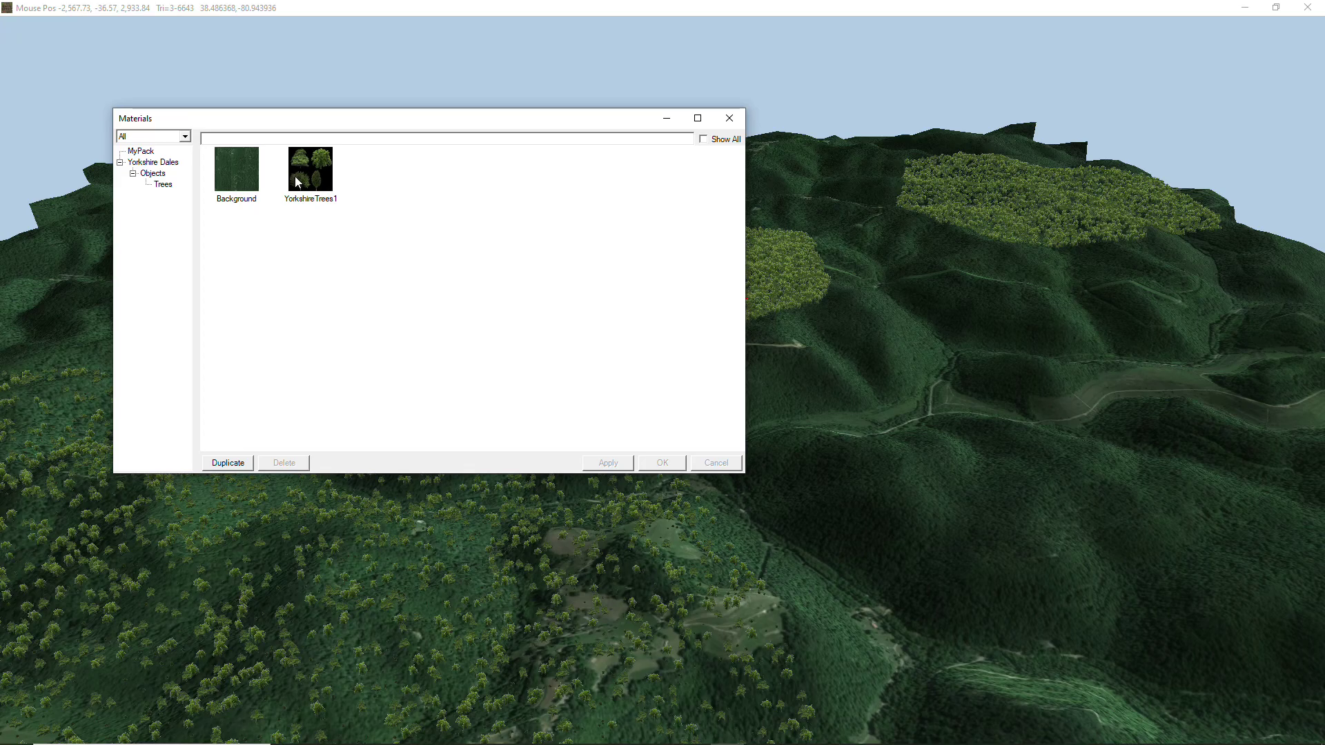
left_click(730, 118)
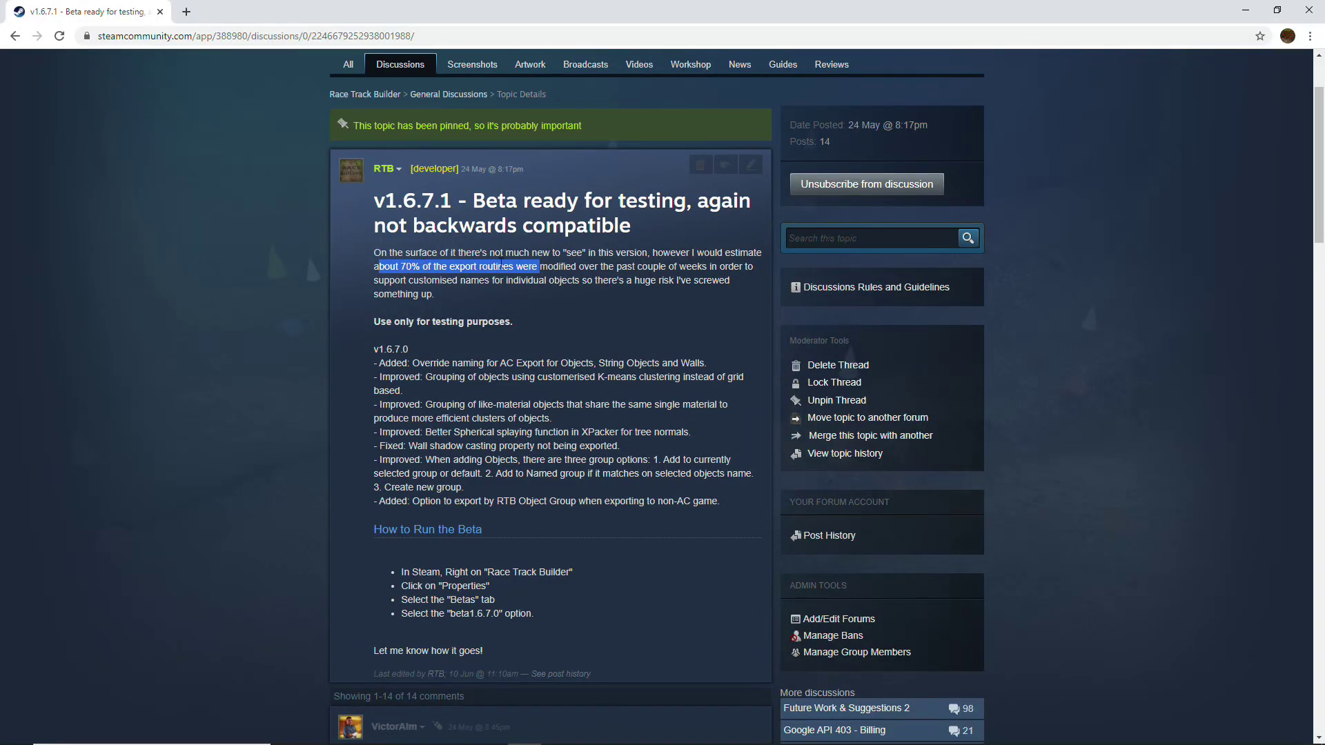
- Return from the Steam beta notes to the Race Track Builder Export window
key("alt+Tab")
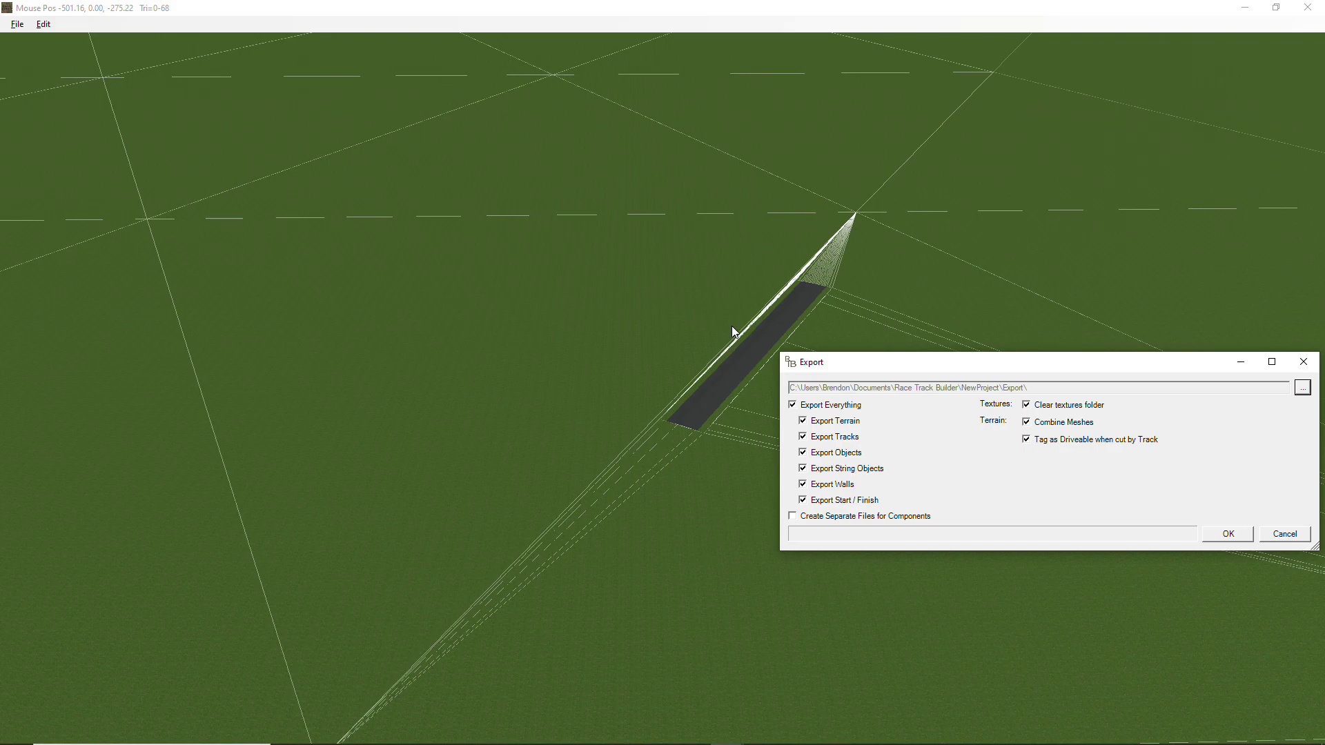
- Bring up the v1.6.7.1 beta thread, skim the comments and scroll back to the top
key("alt+Tab")
key("Tab")
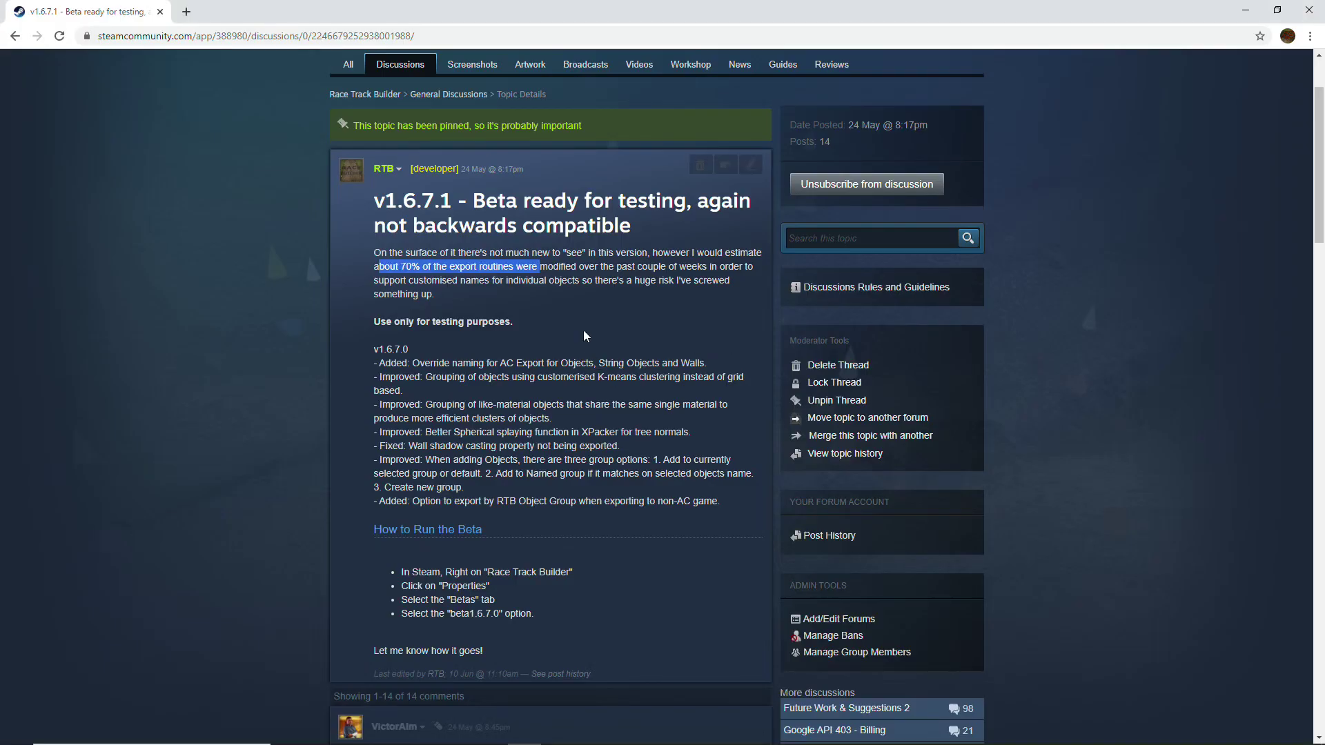
left_click(278, 299)
scroll(280, 297, "down", 7)
scroll(279, 292, "down", 20)
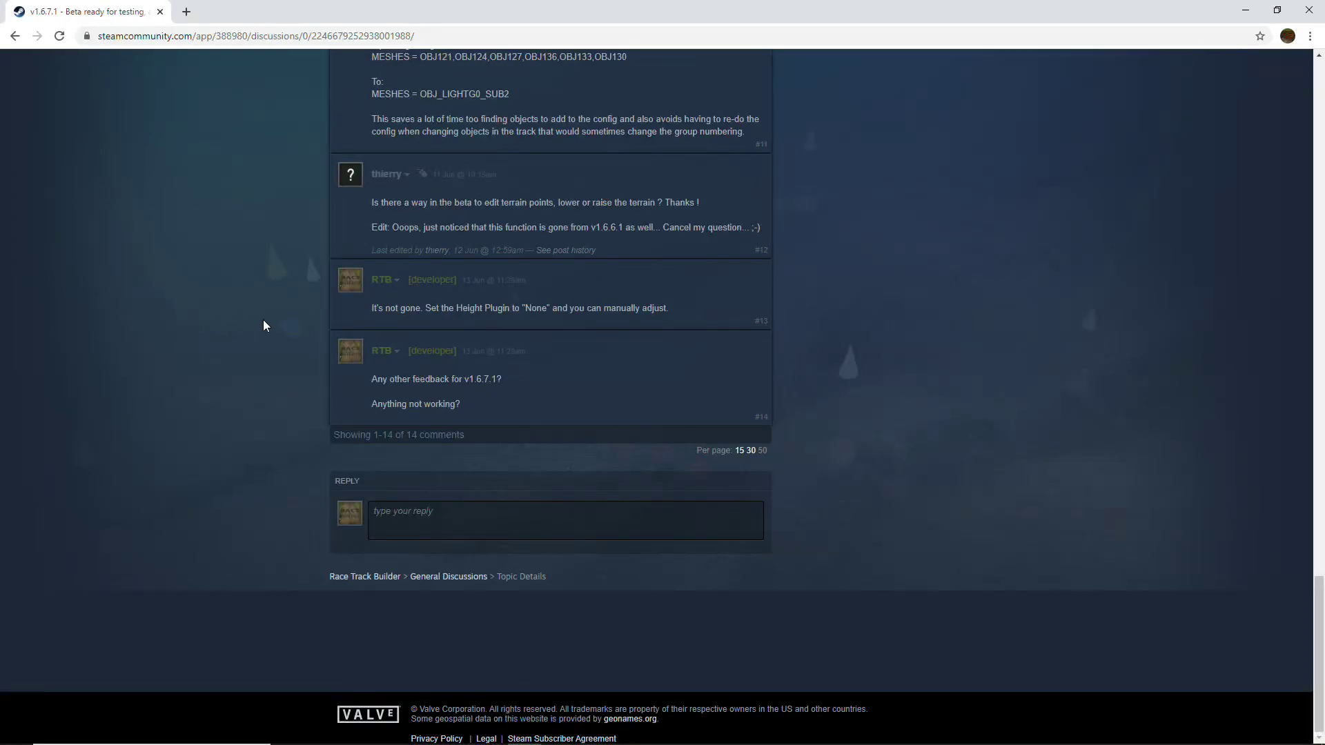
scroll(227, 304, "up", 20)
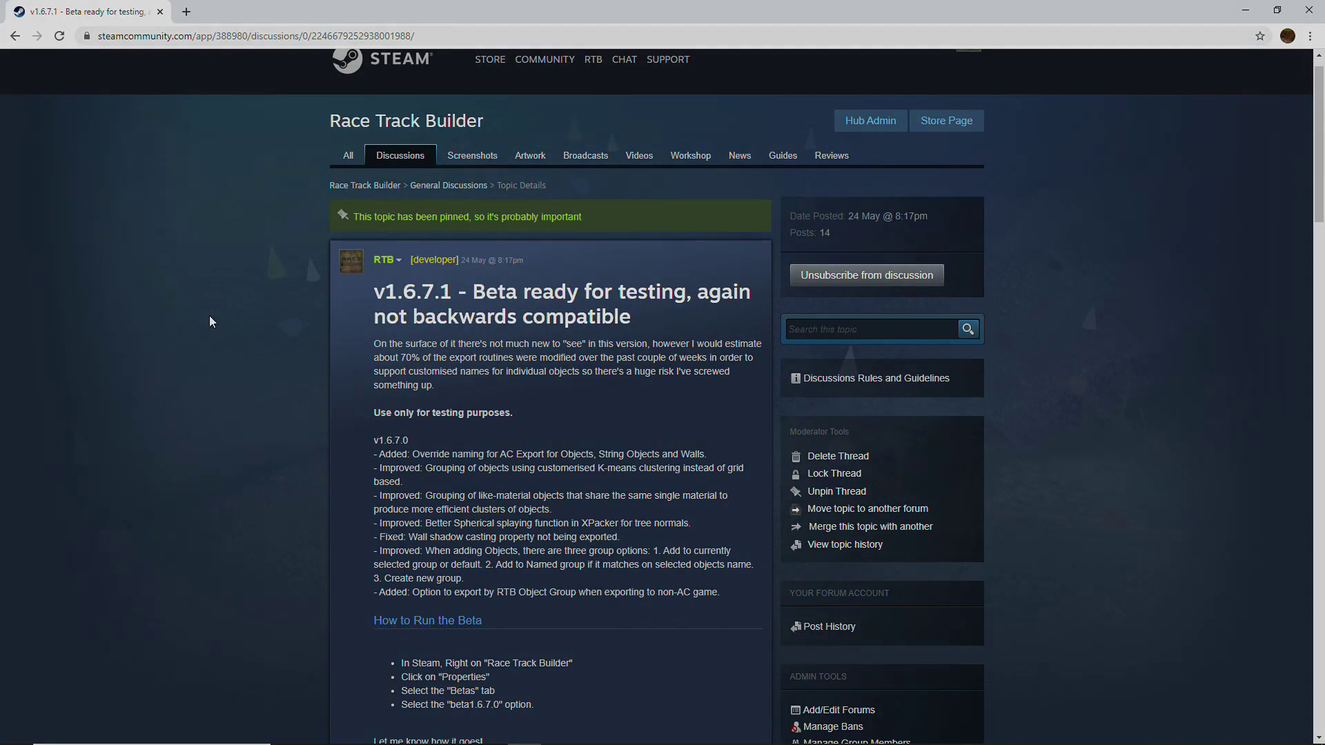